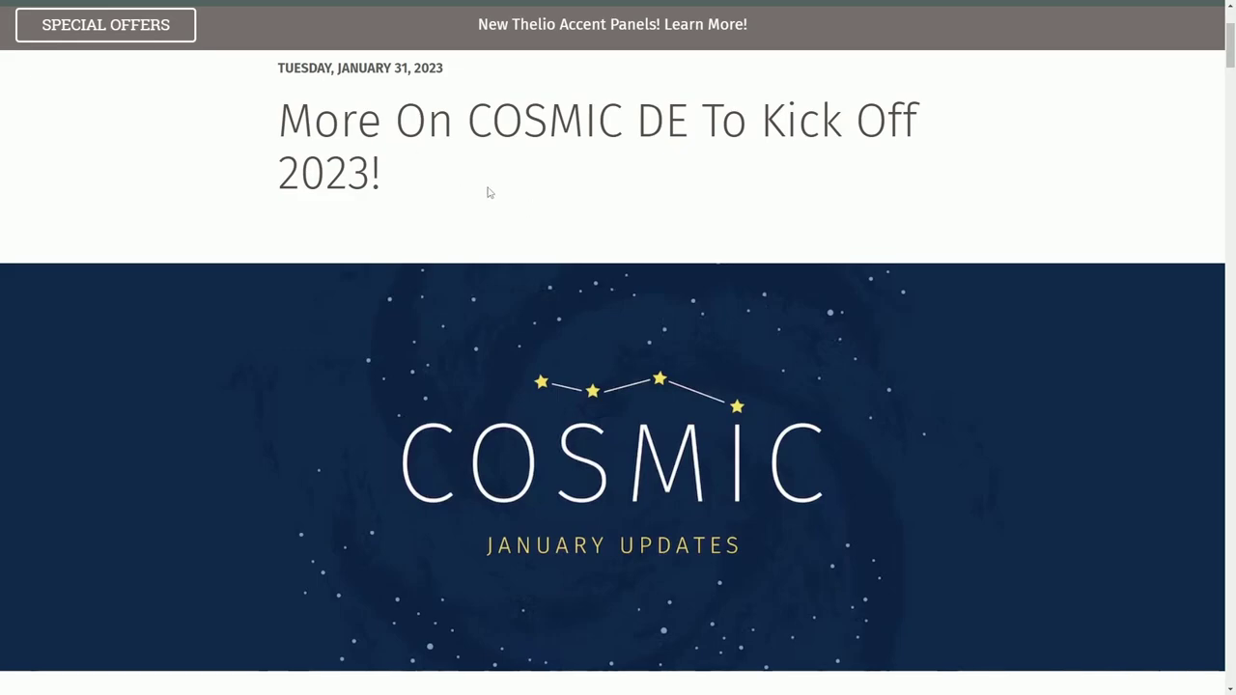
Highlight the COSMIC DE January update title, then scroll through the whole blog post.
left_click_drag(213, 110, 866, 168)
left_click(863, 185)
scroll(780, 184, "down", 2)
scroll(787, 193, "down", 10)
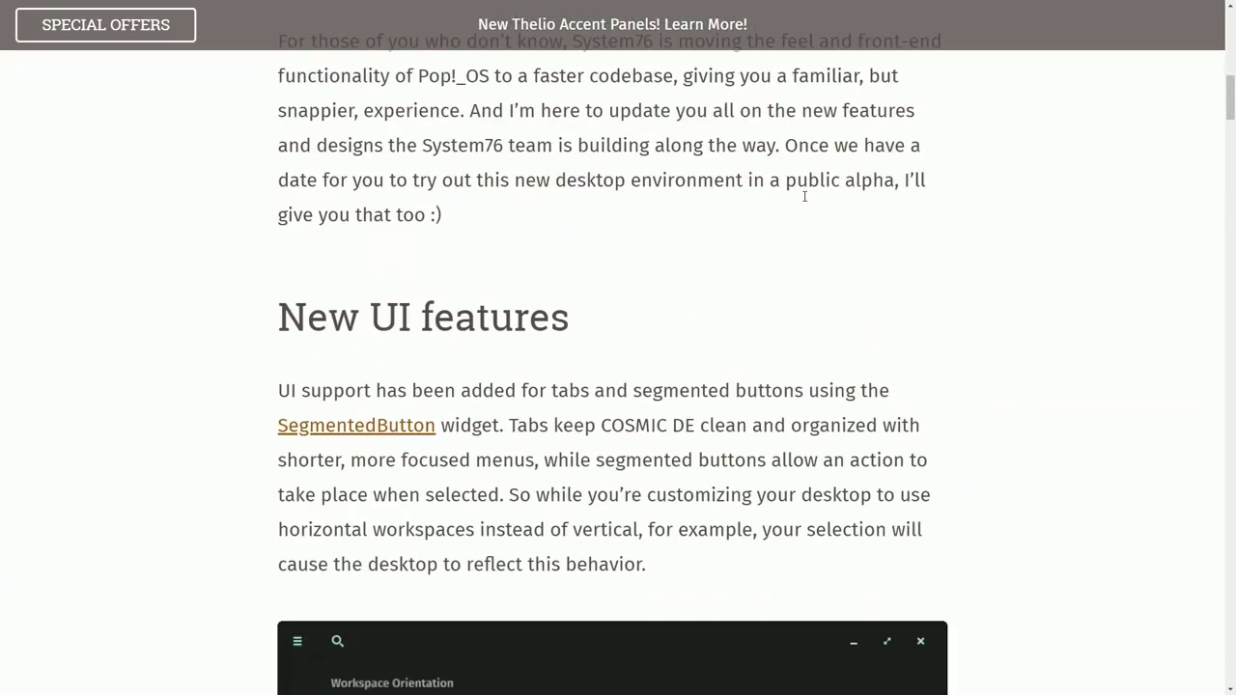
scroll(801, 199, "down", 10)
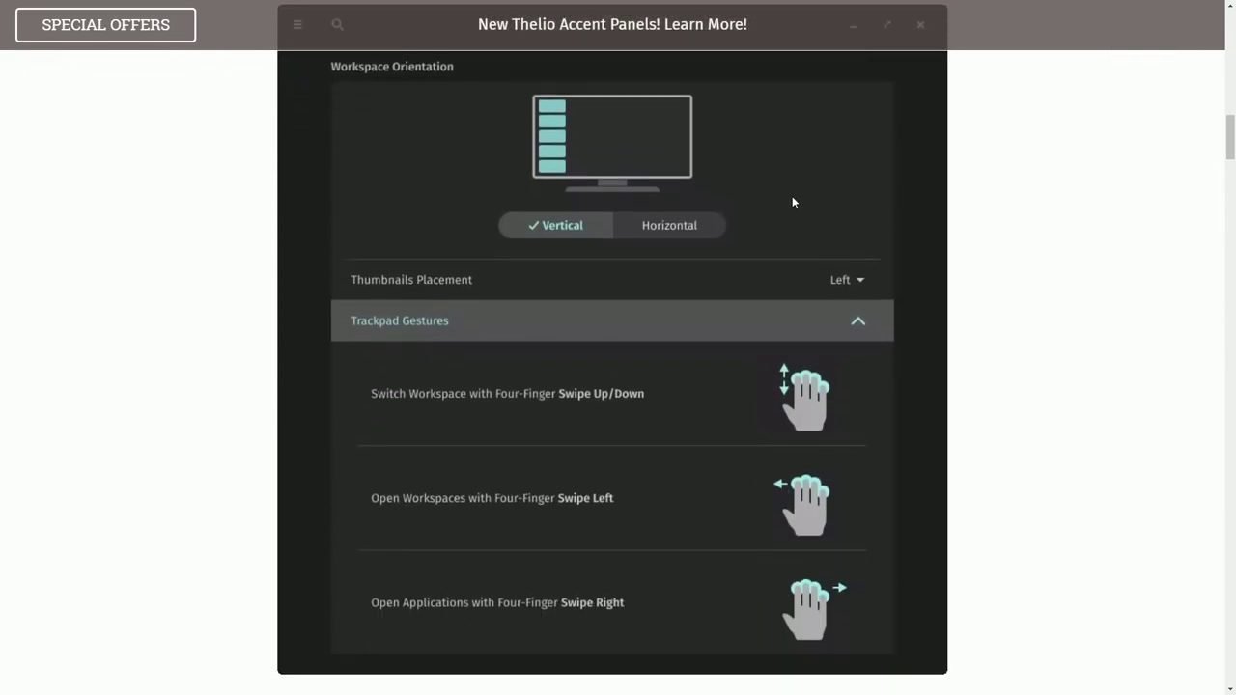
scroll(791, 208, "down", 5)
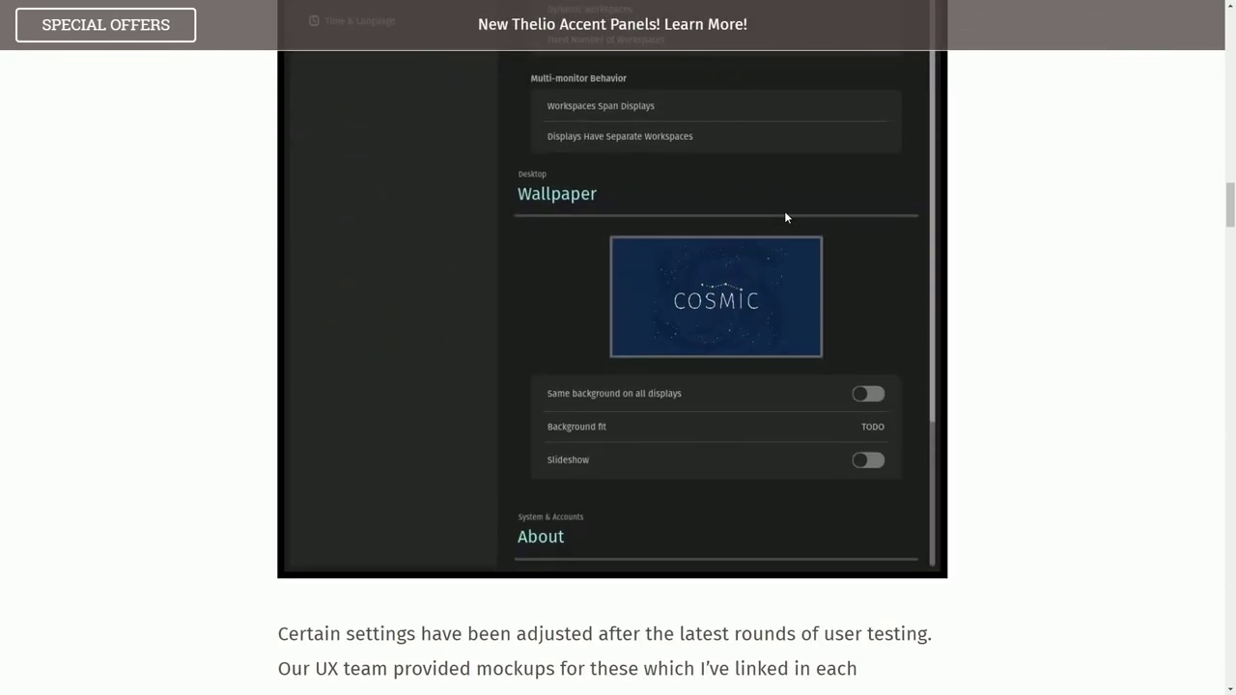
scroll(785, 219, "down", 8)
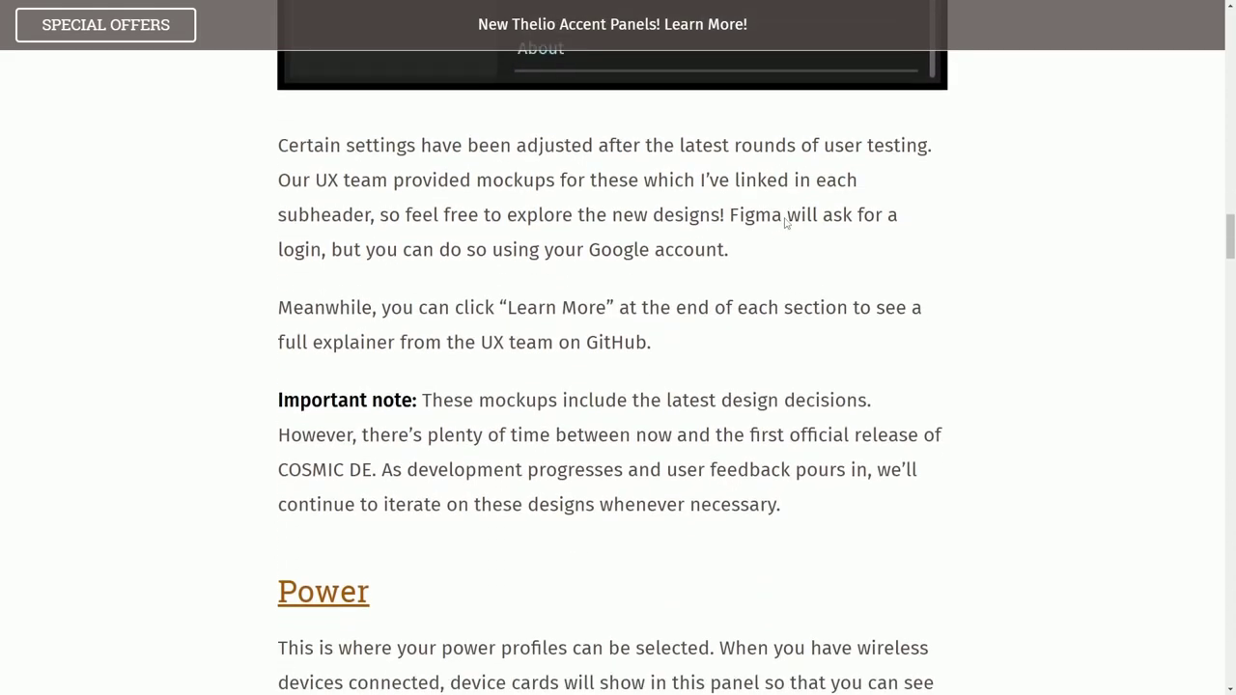
scroll(778, 220, "down", 5)
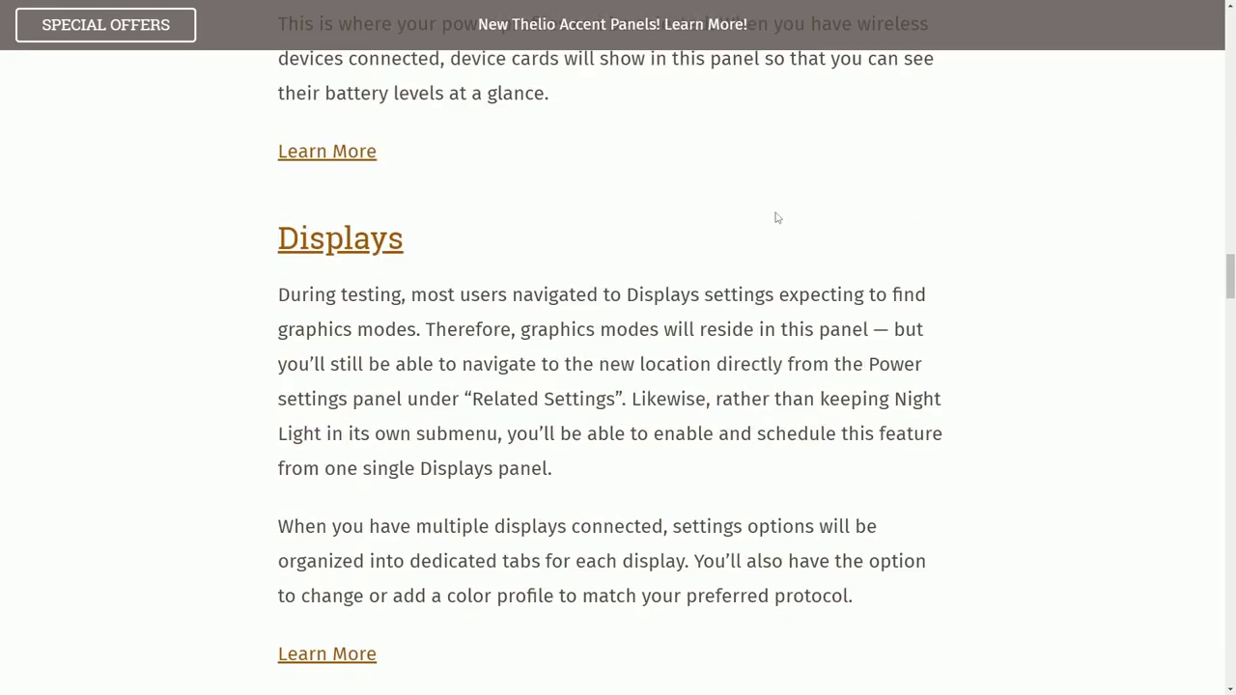
scroll(779, 204, "down", 15)
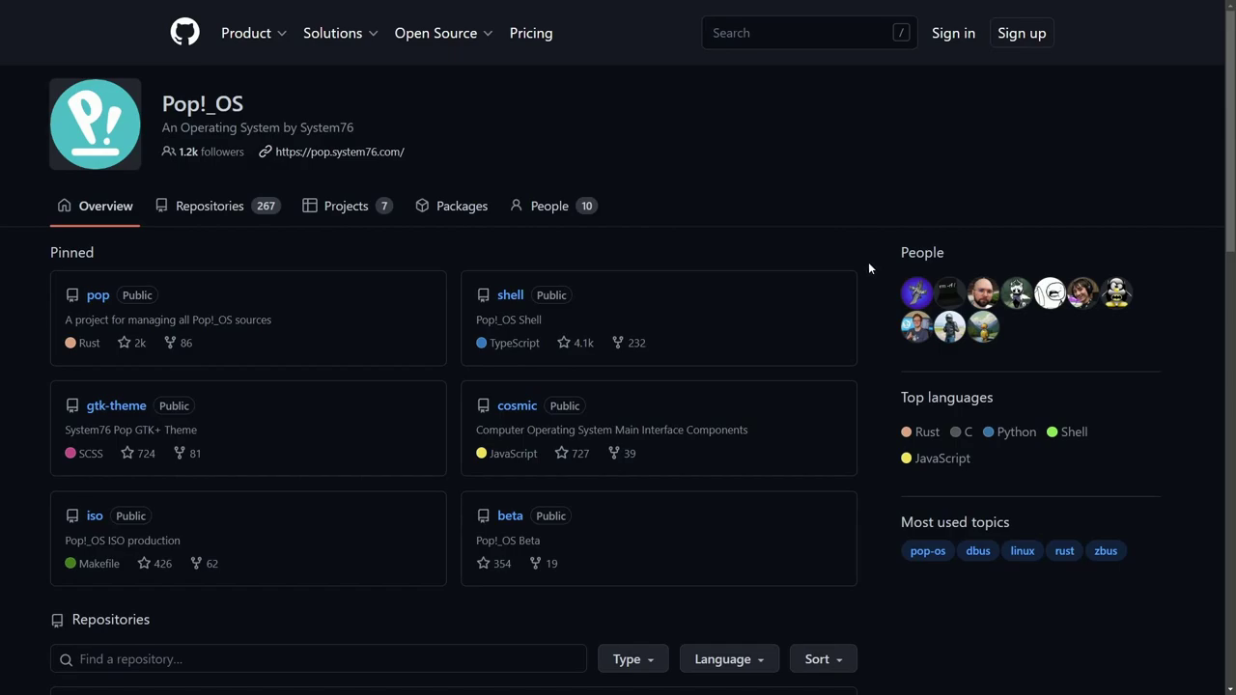
Scroll down the Pop!_OS repository list on GitHub and back up.
scroll(802, 349, "down", 5)
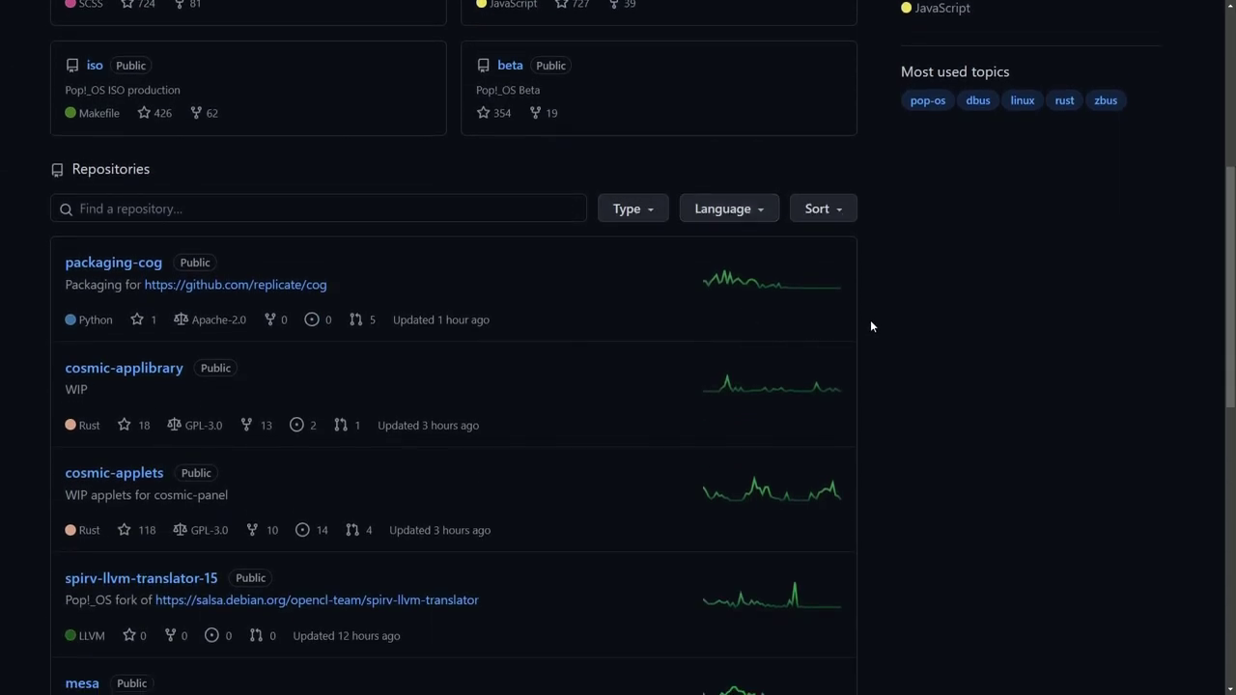
scroll(870, 321, "down", 5)
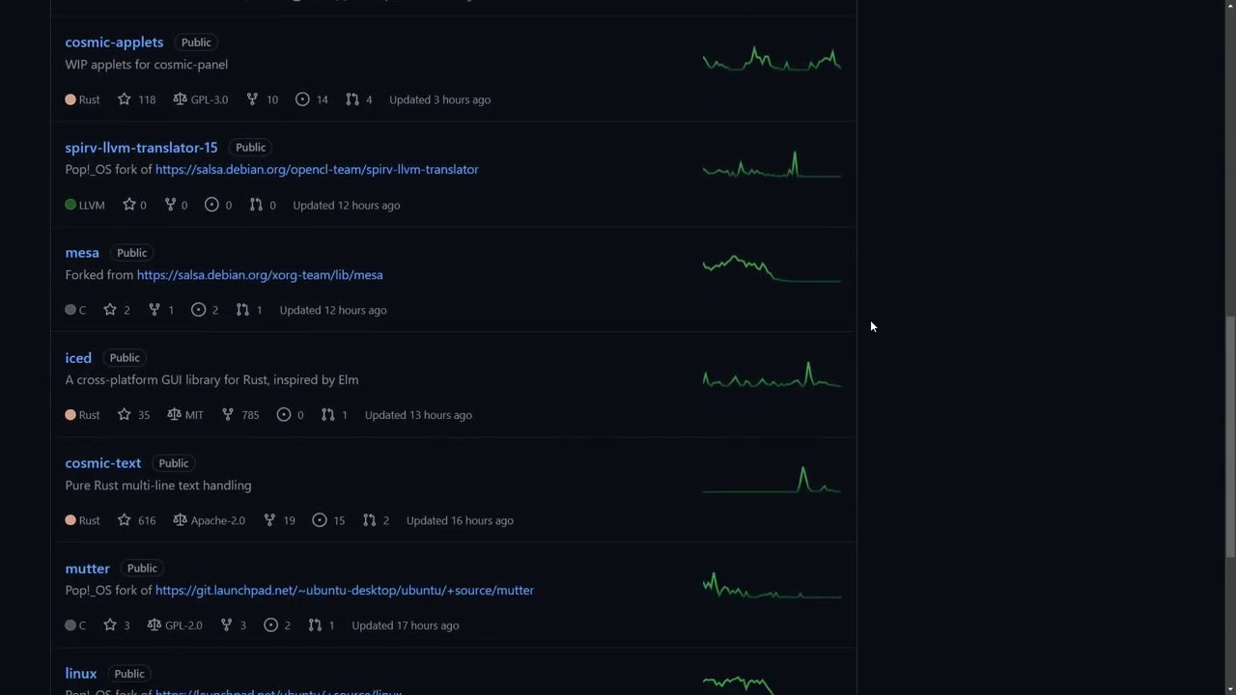
scroll(870, 326, "down", 3)
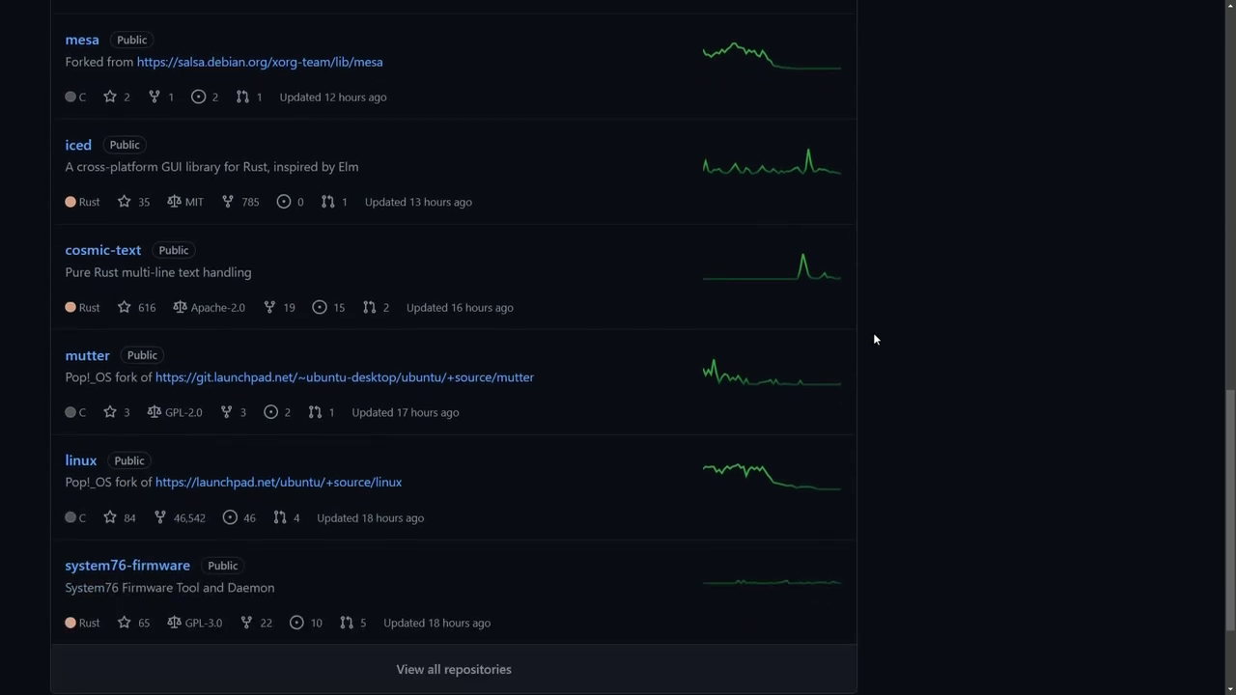
scroll(876, 344, "down", 1)
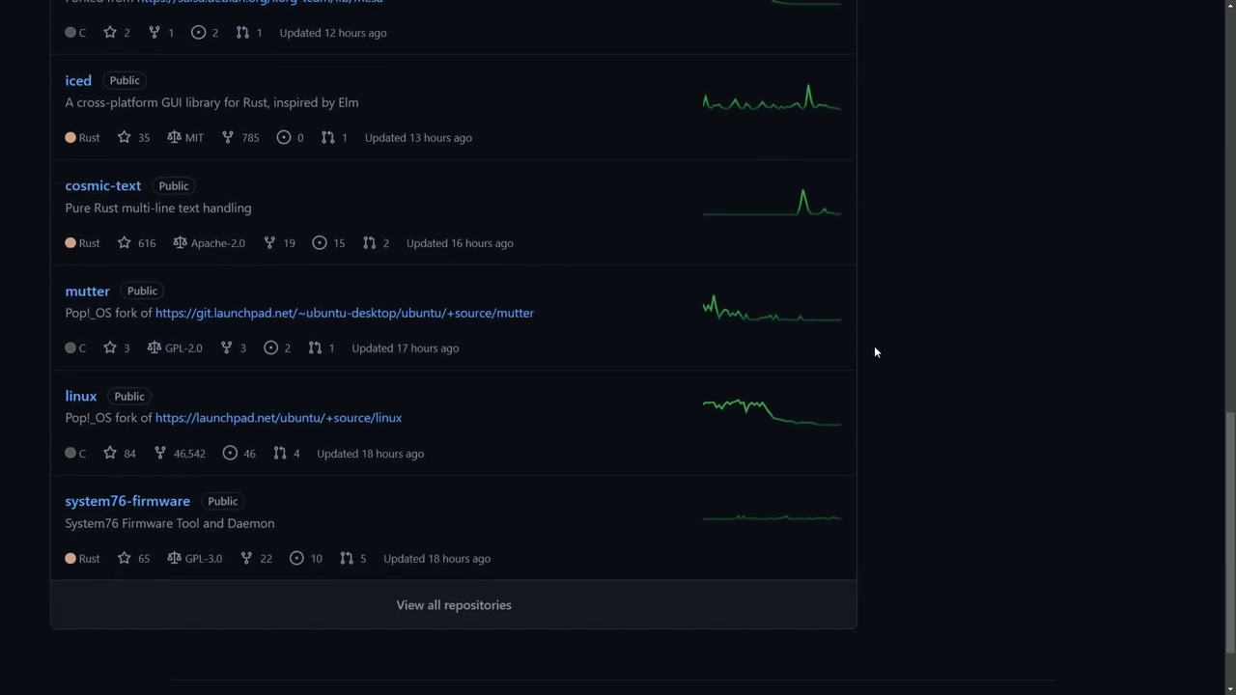
scroll(876, 345, "up", 9)
scroll(878, 346, "up", 5)
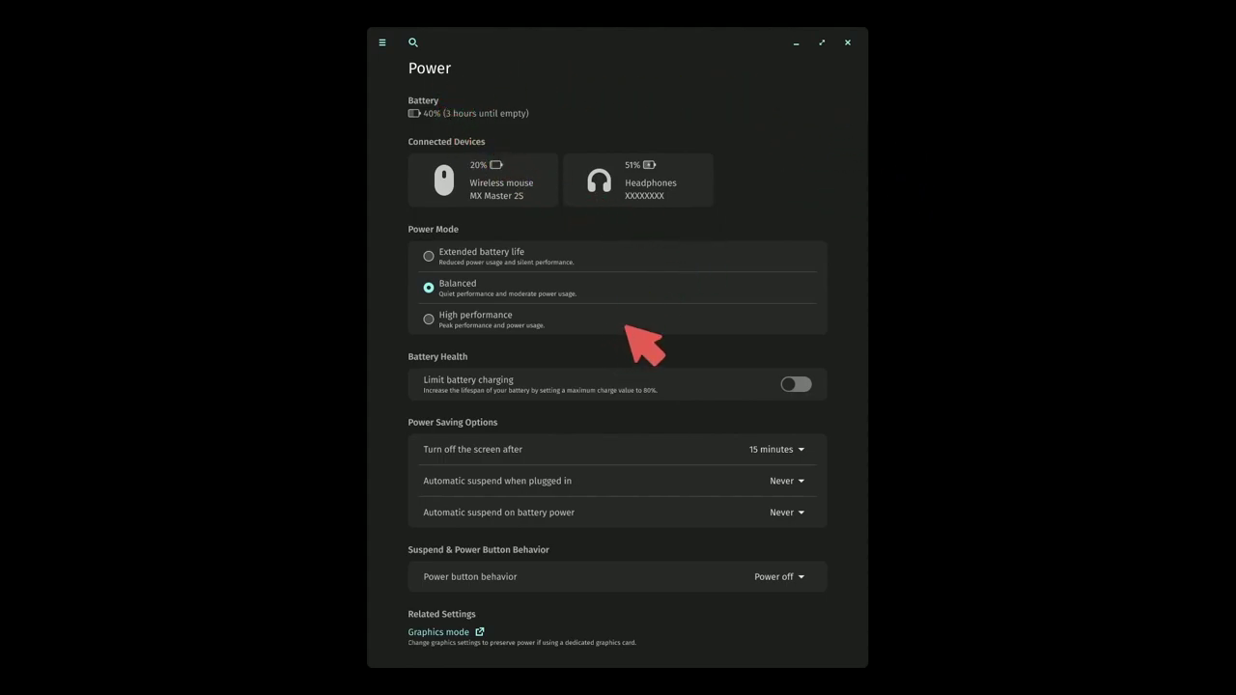
Underline the Power heading in red and cycle the power modes, ending on High performance.
left_click_drag(407, 83, 471, 84)
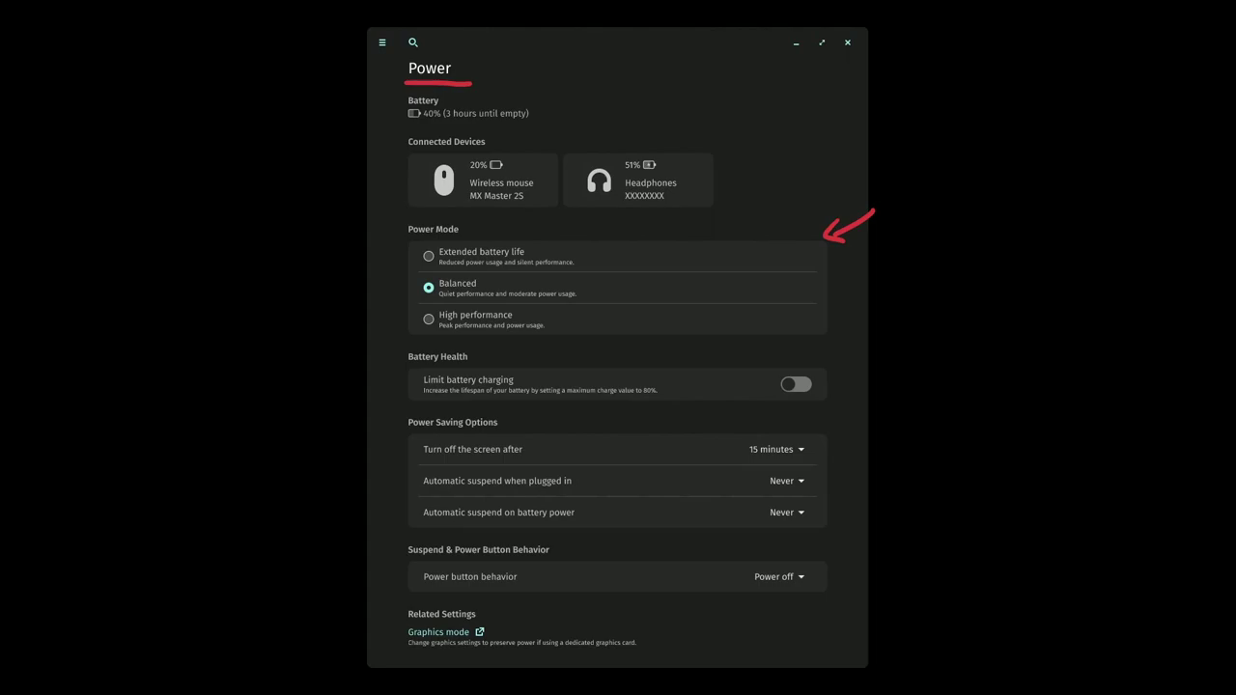
left_click(435, 270)
left_click(439, 294)
left_click(446, 317)
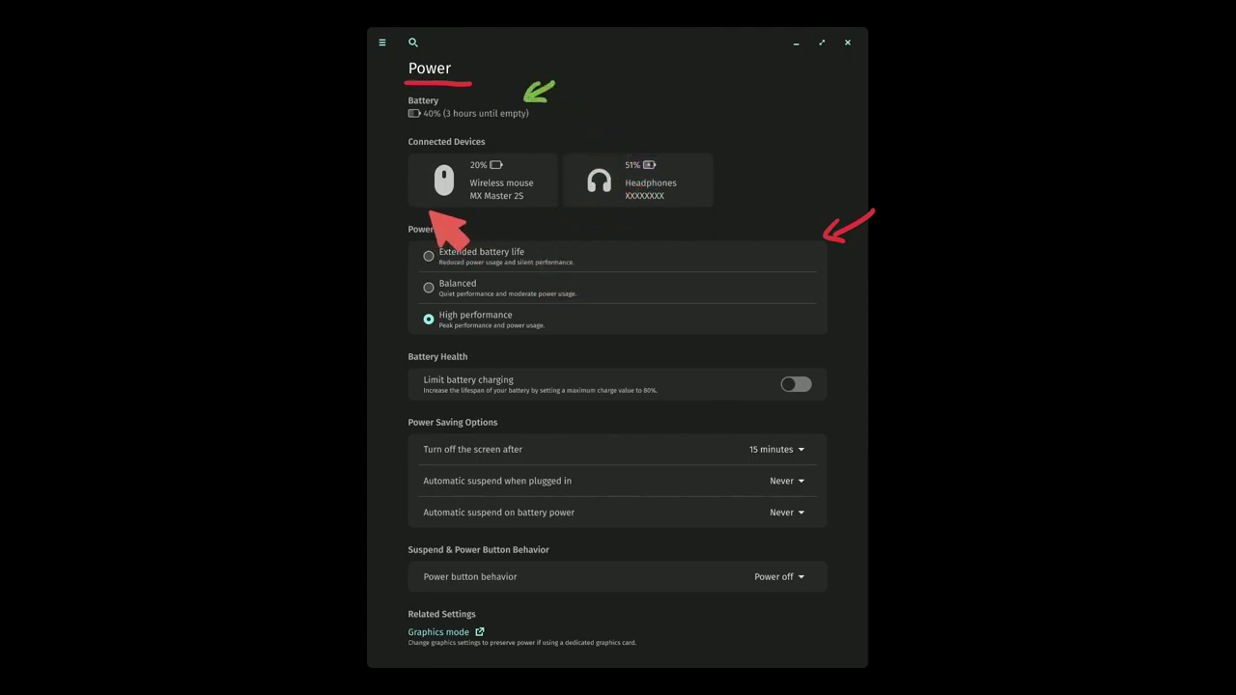
Underline both connected device cards and their names, MX Master 2S and the headphones.
left_click_drag(430, 211, 701, 216)
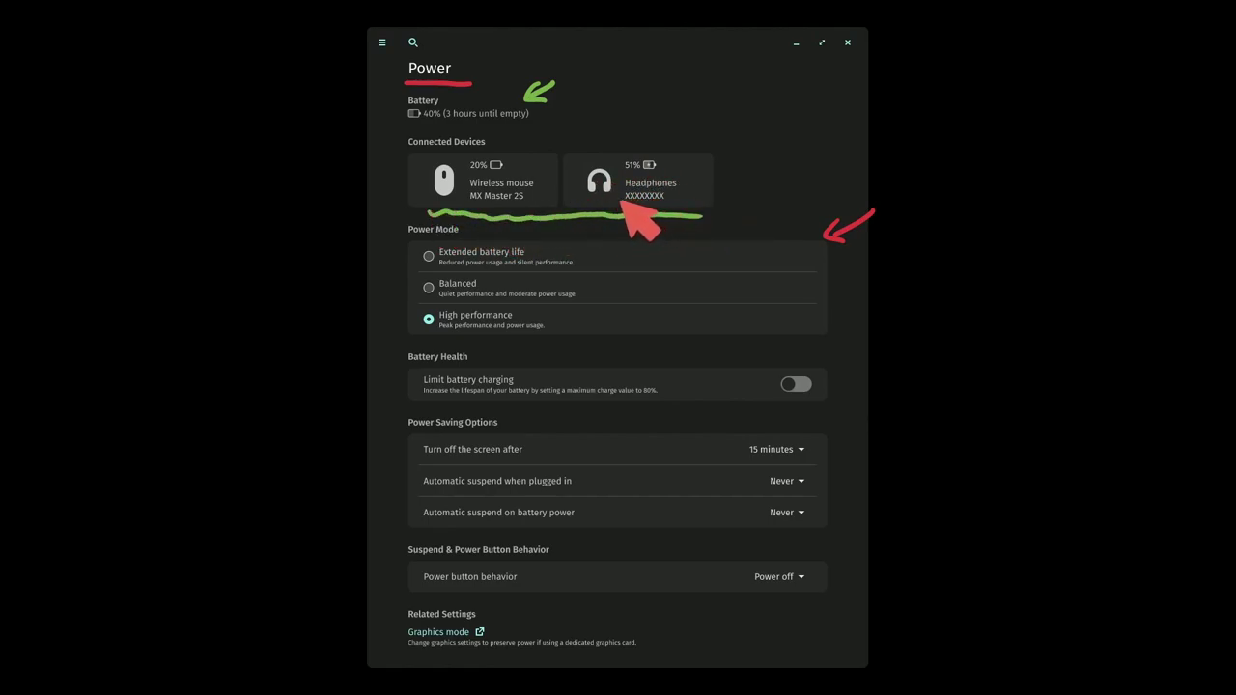
left_click_drag(470, 203, 529, 203)
left_click_drag(623, 203, 677, 203)
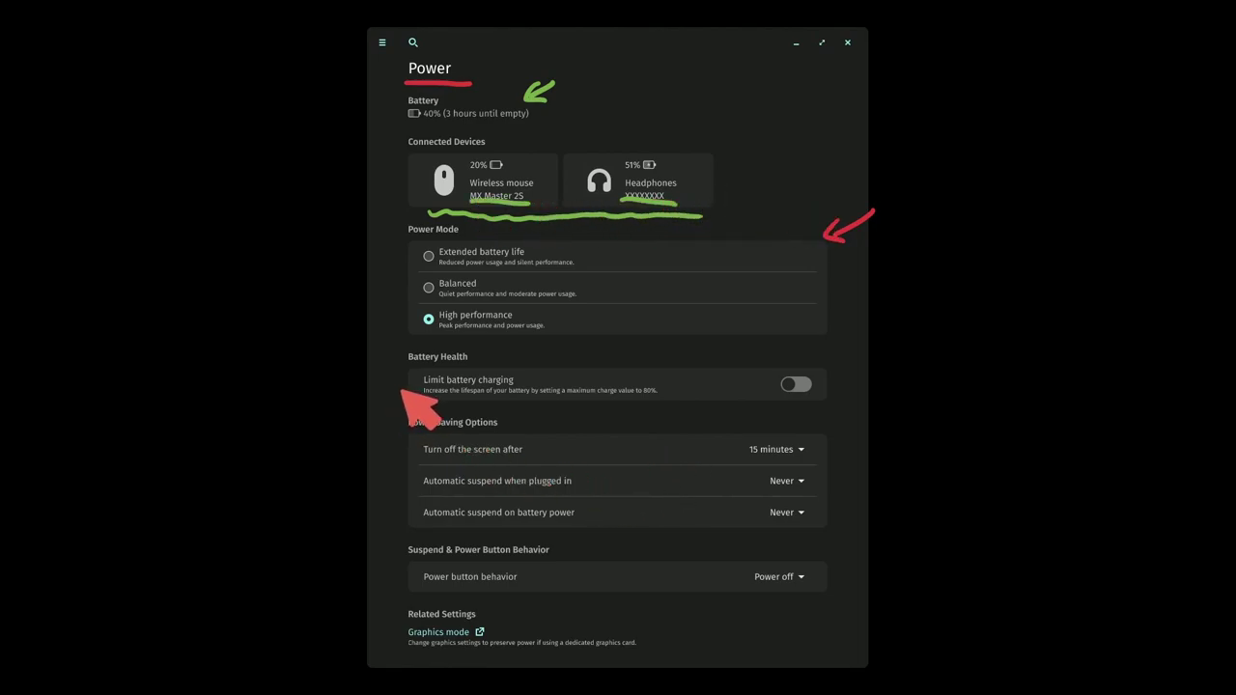
Point an arrow at Limit battery charging, mark its toggle, and write an 80% Charge note.
left_click_drag(372, 394, 414, 391)
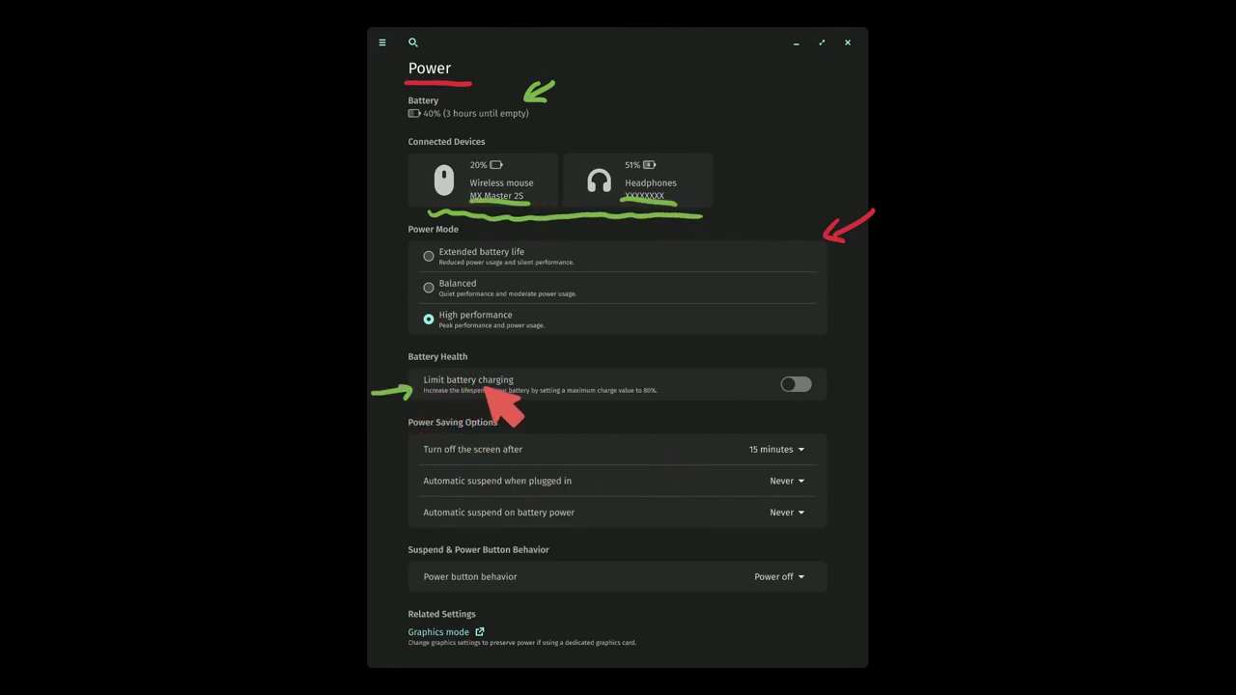
left_click_drag(785, 379, 813, 385)
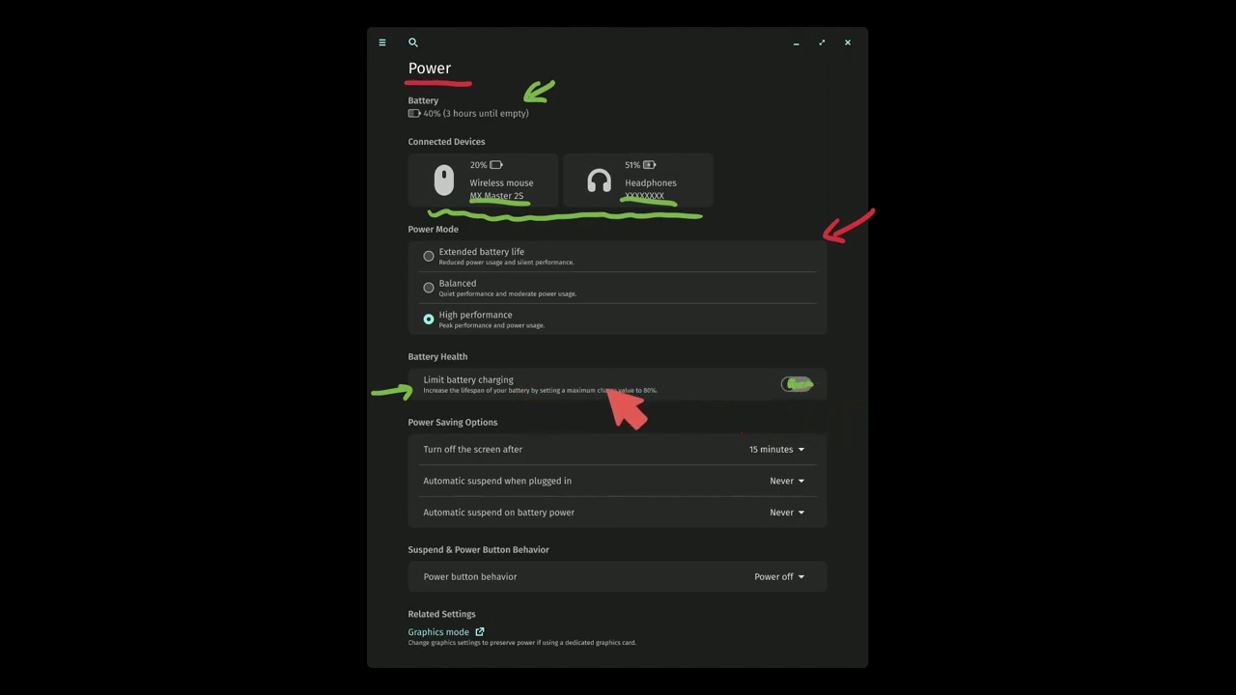
mouse_move(922, 357)
left_mouse_down()
mouse_move(898, 373)
mouse_move(946, 355)
mouse_move(1032, 376)
mouse_move(1048, 361)
mouse_move(1090, 377)
mouse_move(1098, 395)
mouse_move(1121, 363)
left_mouse_up()
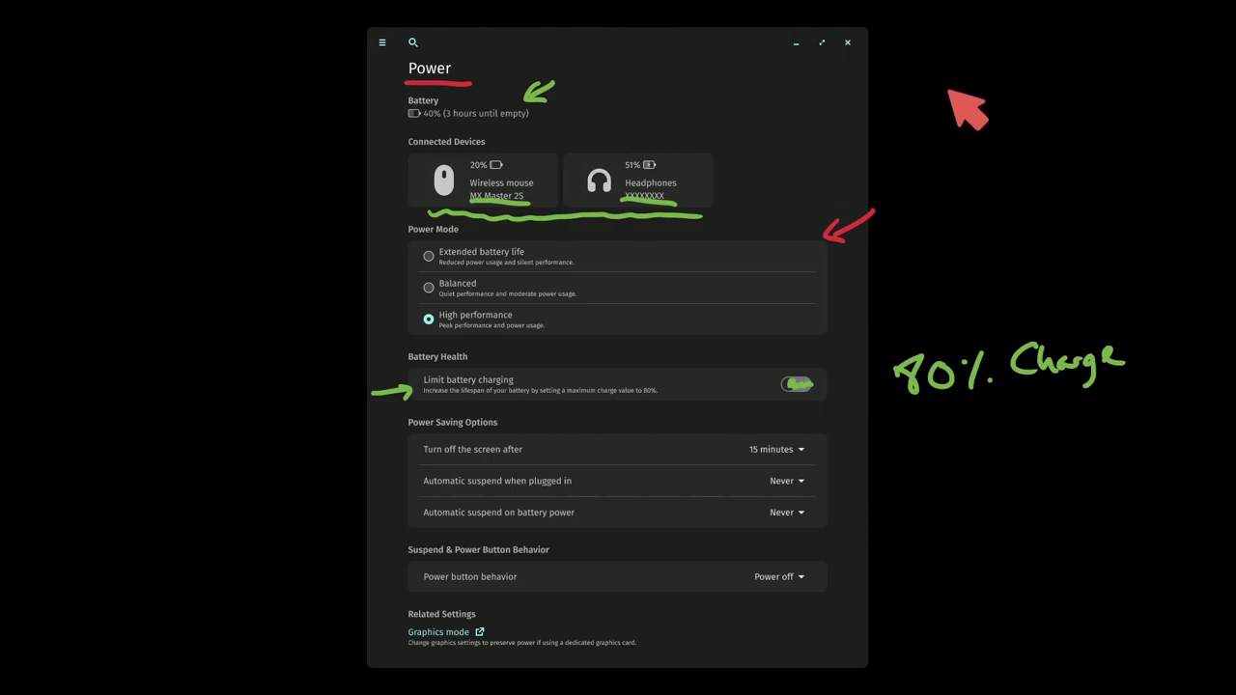
Write and underline a red 2023 beside the mockup, then bracket the Graphics mode link in blue.
mouse_move(940, 106)
left_mouse_down()
mouse_move(985, 123)
mouse_move(995, 97)
mouse_move(1013, 133)
mouse_move(1025, 87)
mouse_move(1031, 121)
left_mouse_up()
left_click_drag(927, 175, 1091, 138)
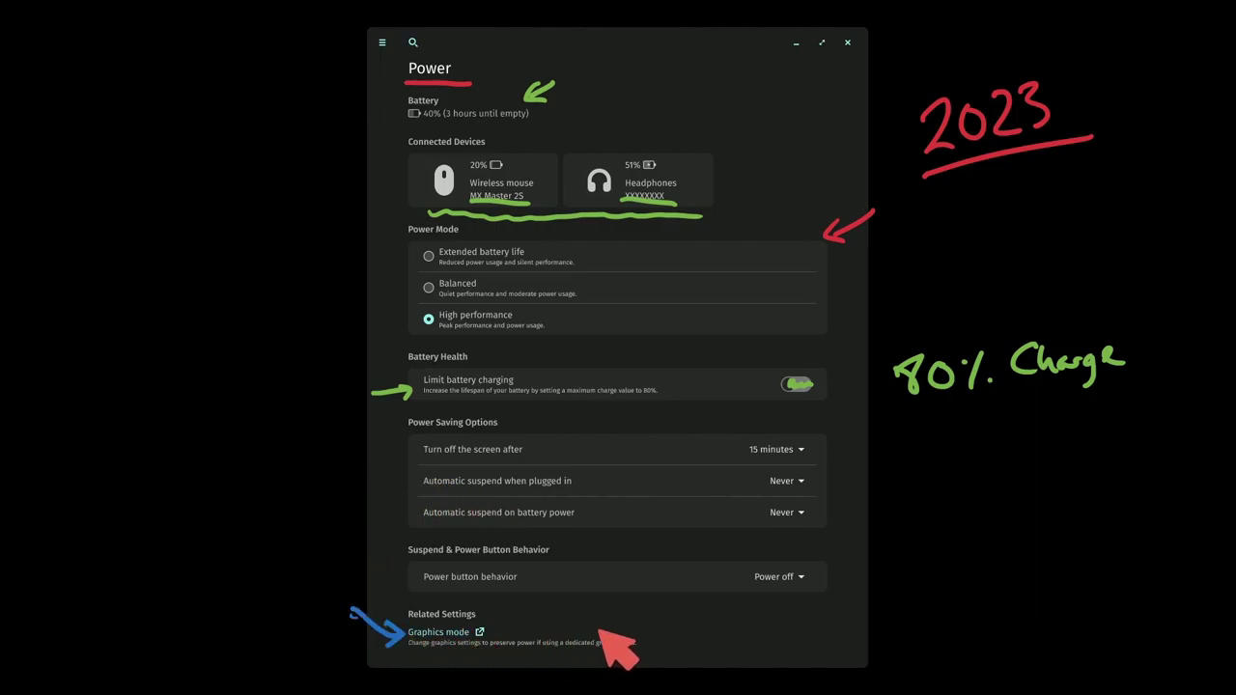
mouse_move(611, 609)
left_mouse_down()
mouse_move(652, 611)
mouse_move(619, 655)
left_mouse_up()
mouse_move(416, 604)
left_mouse_down()
mouse_move(389, 606)
mouse_move(414, 668)
left_mouse_up()
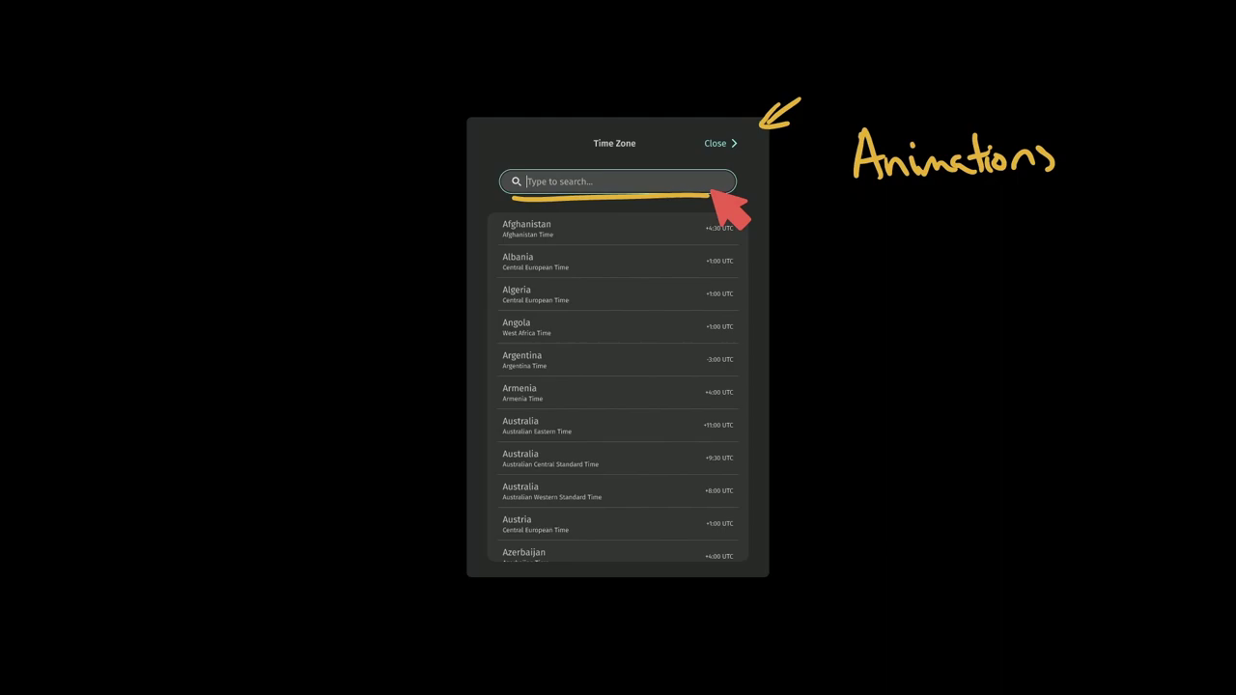
Scroll through the Time Zone picker's country list.
scroll(574, 407, "down", 3)
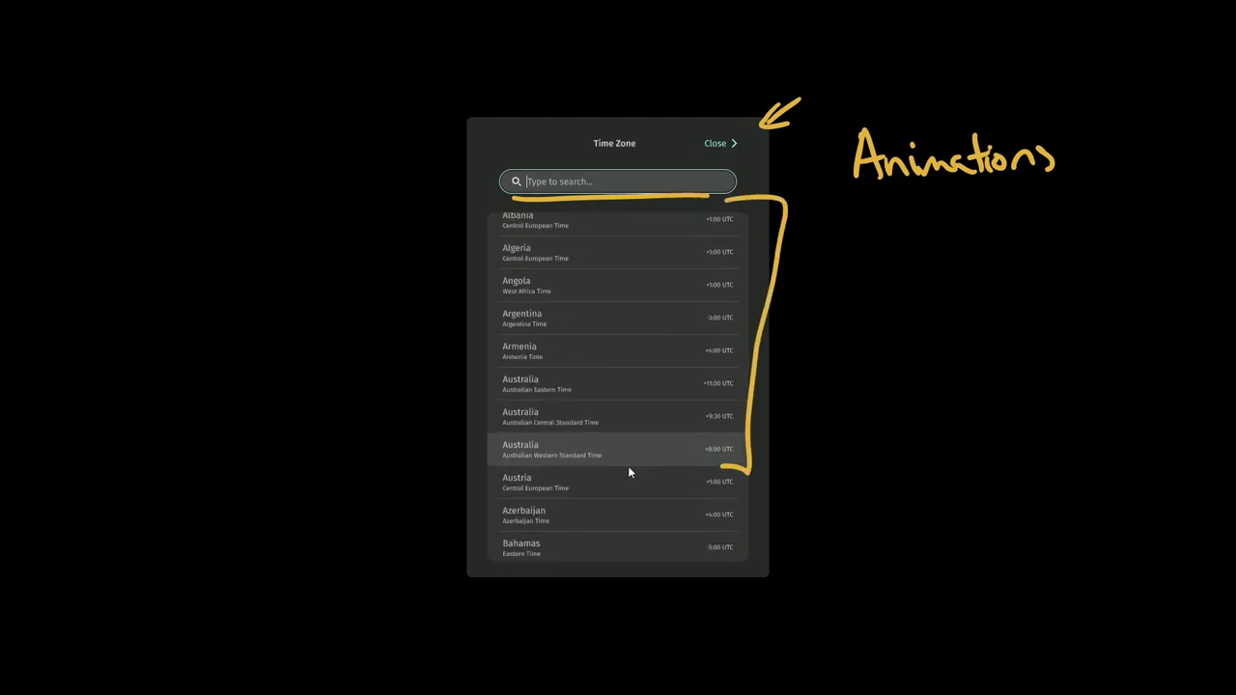
scroll(626, 360, "down", 2)
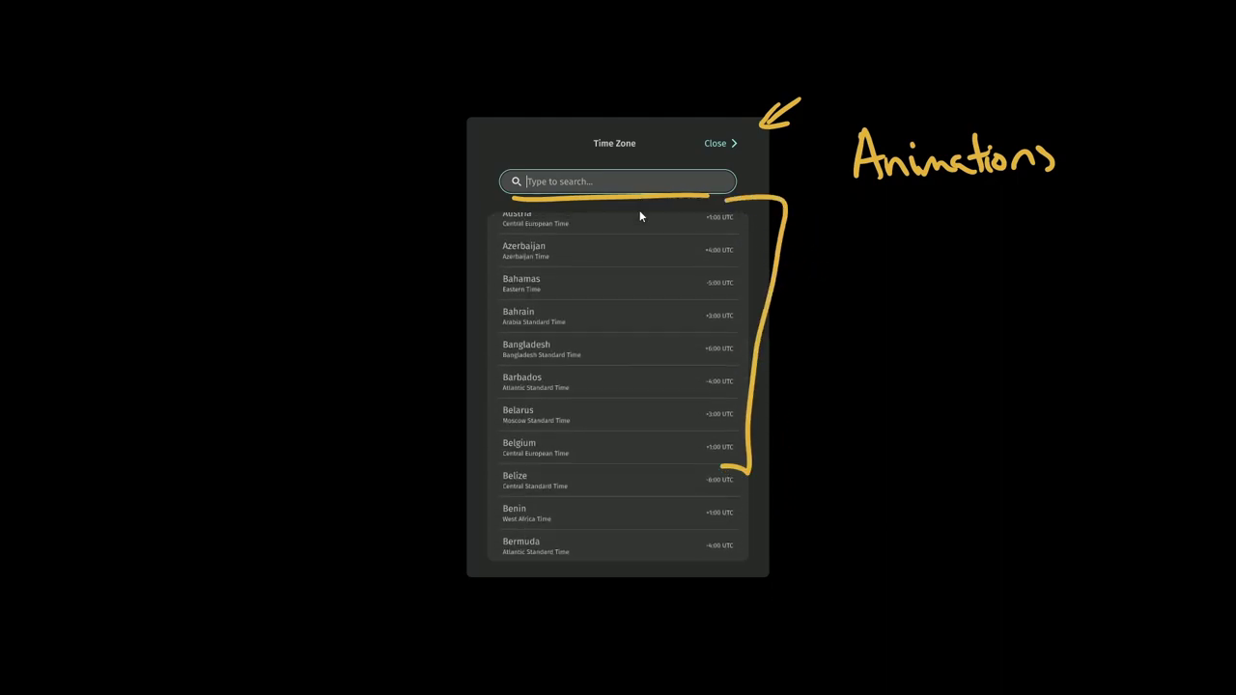
scroll(666, 406, "up", 4)
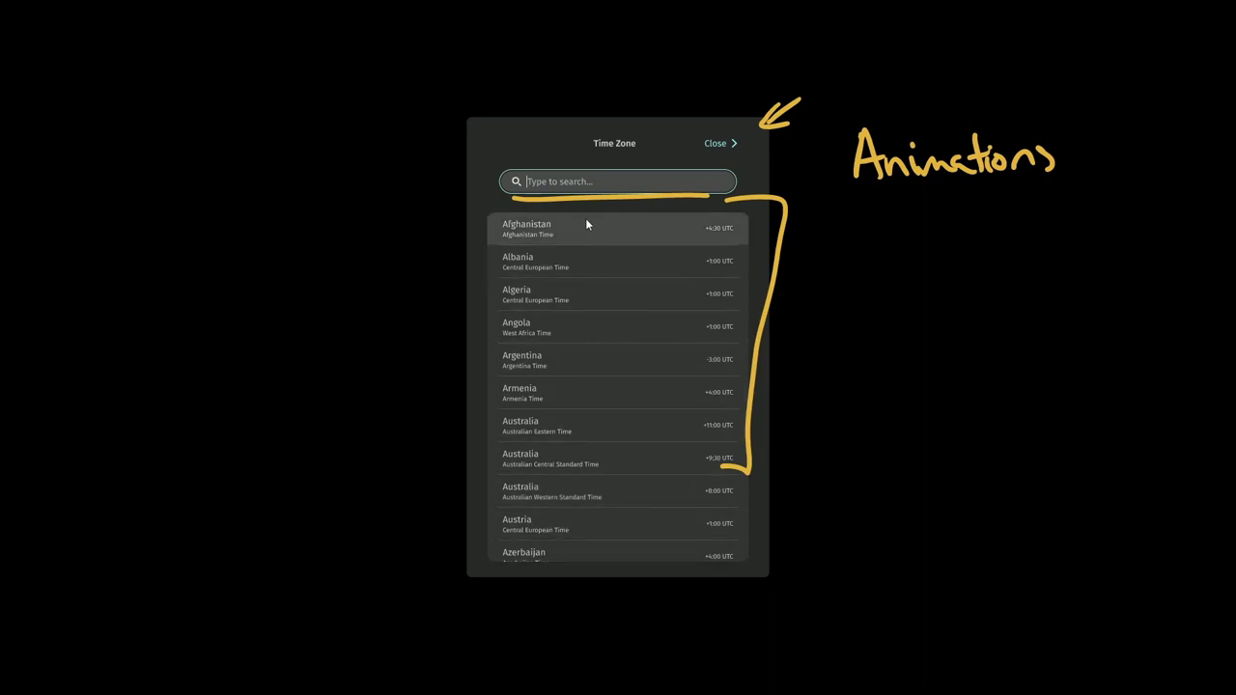
scroll(676, 256, "down", 10)
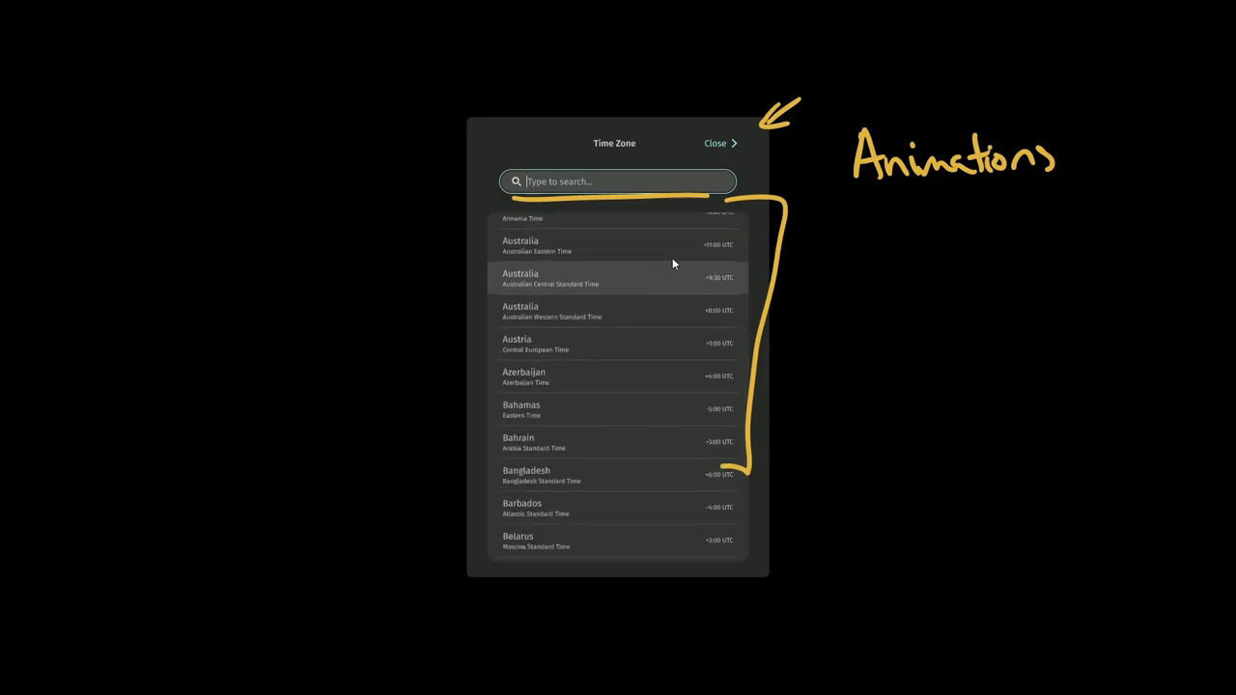
scroll(615, 297, "down", 10)
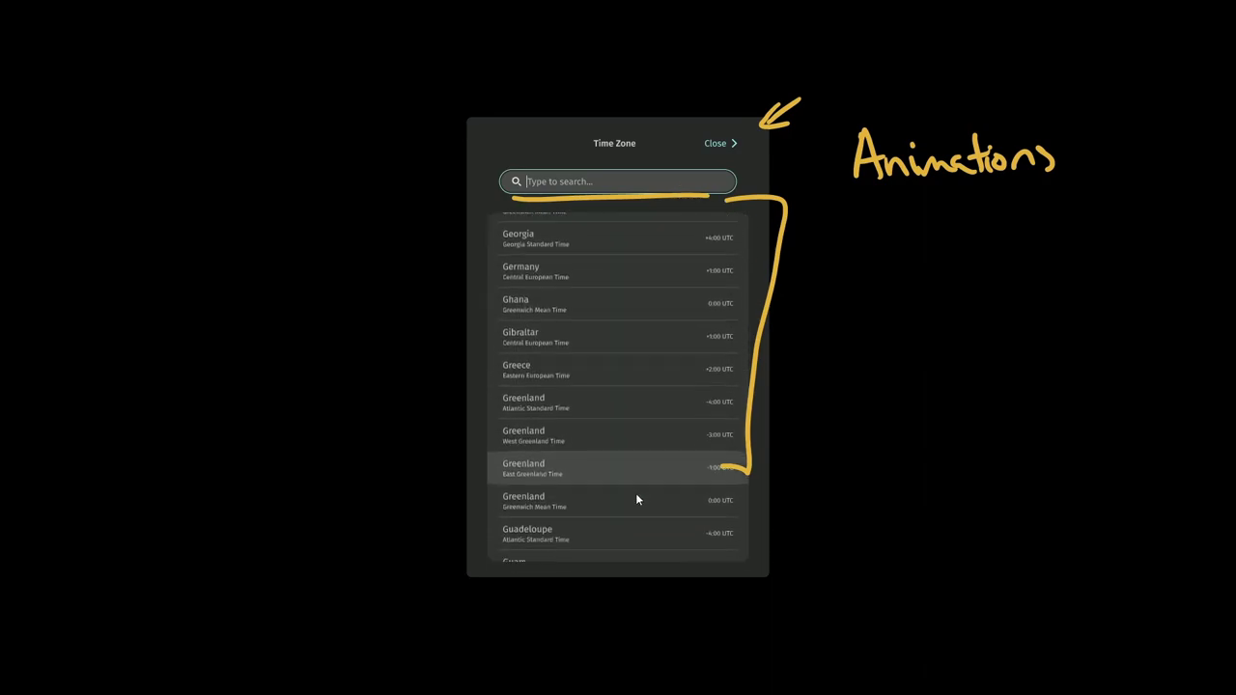
scroll(632, 337, "down", 12)
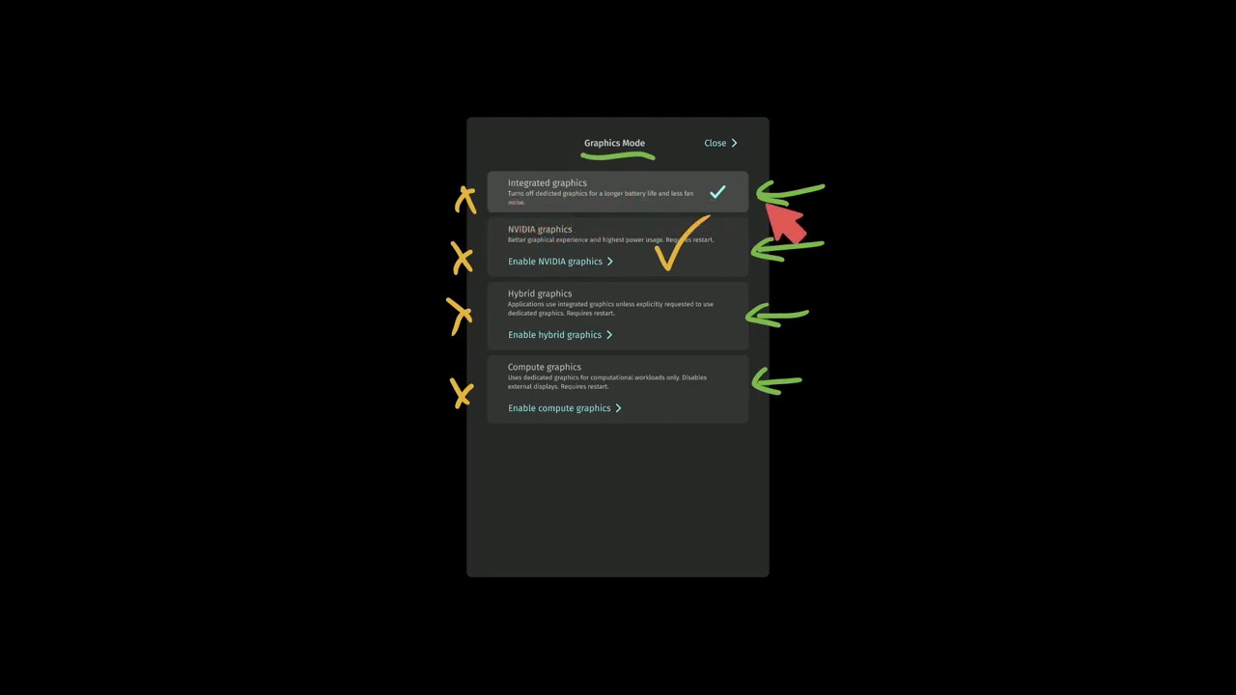
Draw red strokes beside the Integrated and Compute graphics options.
left_click_drag(770, 154, 733, 176)
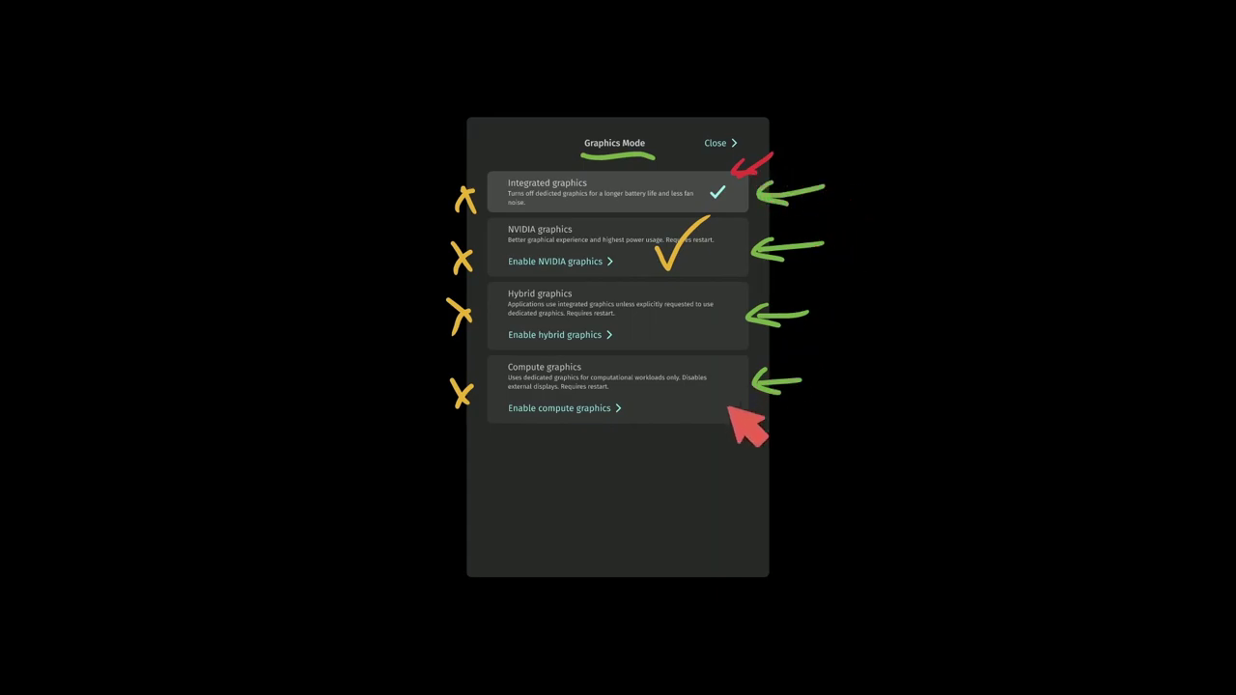
left_click_drag(682, 439, 687, 409)
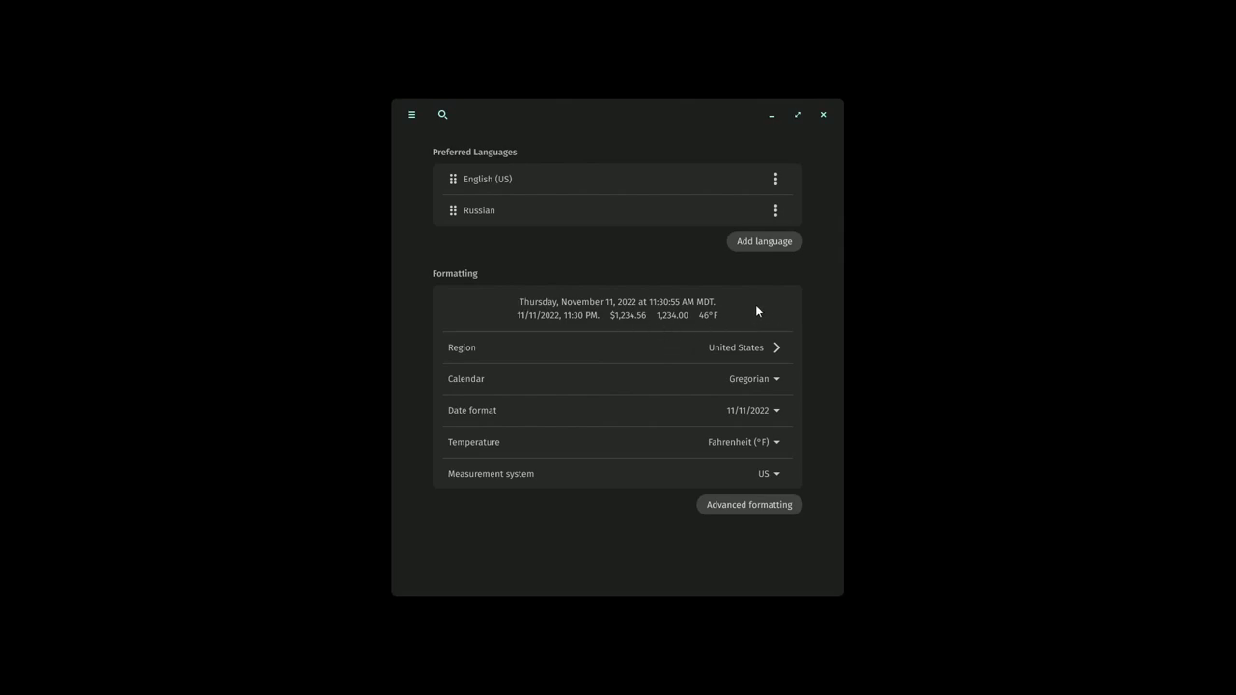
Open and close the Calendar, Temperature and Measurement system dropdowns, keeping US and all current values.
left_click(771, 412)
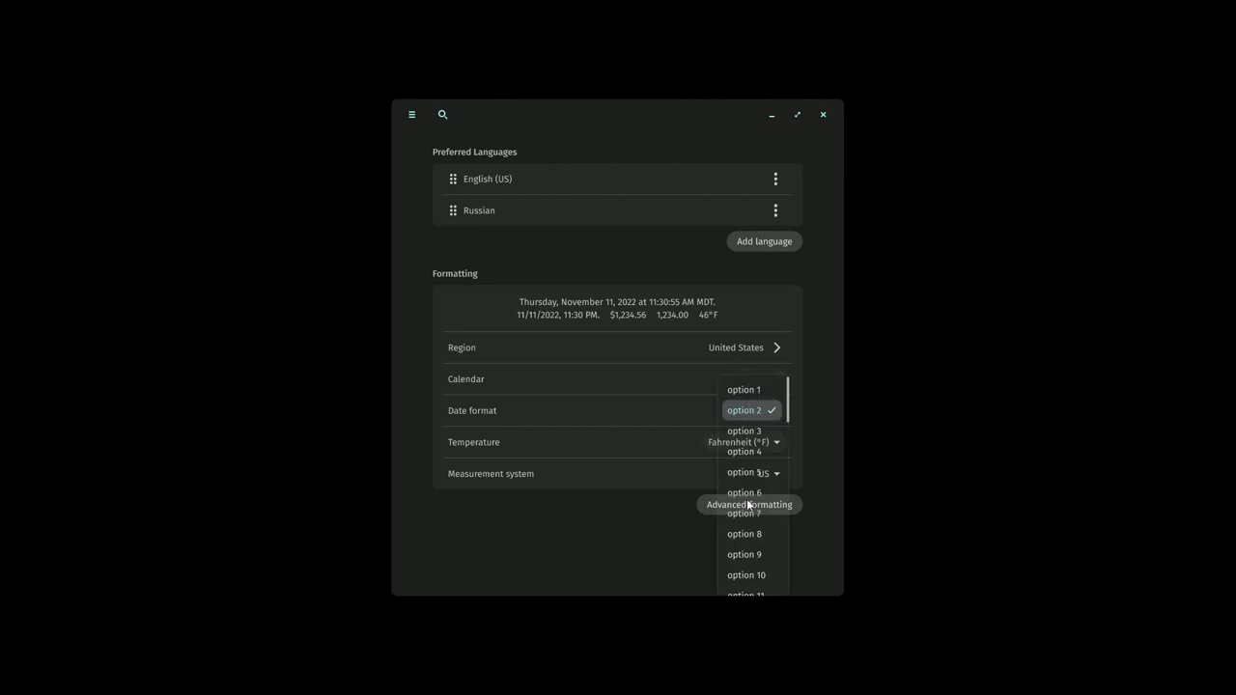
scroll(768, 421, "down", 3)
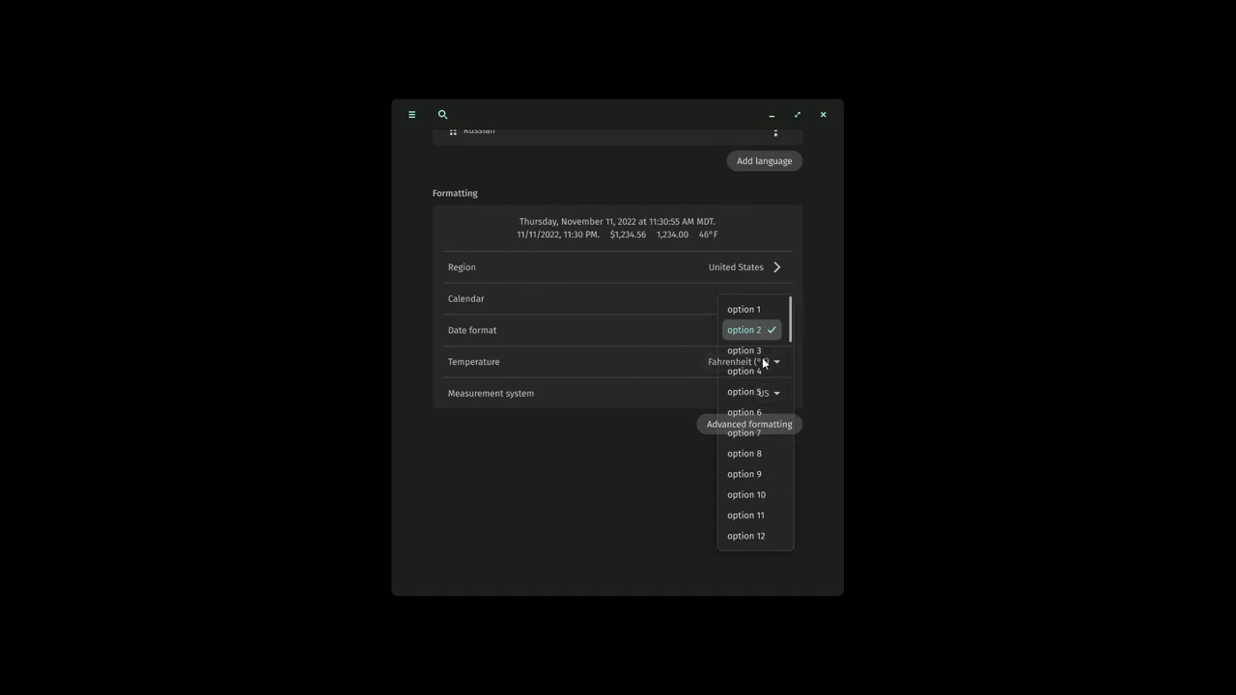
left_click(763, 309)
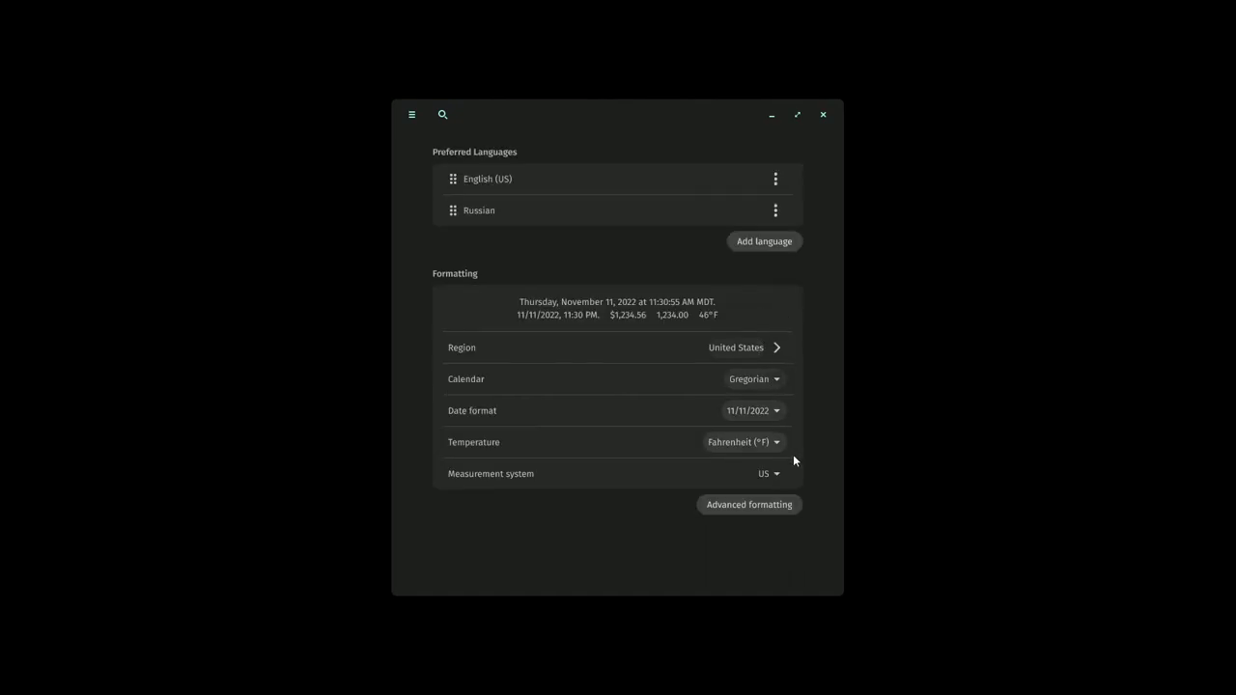
left_click(770, 442)
left_click(754, 442)
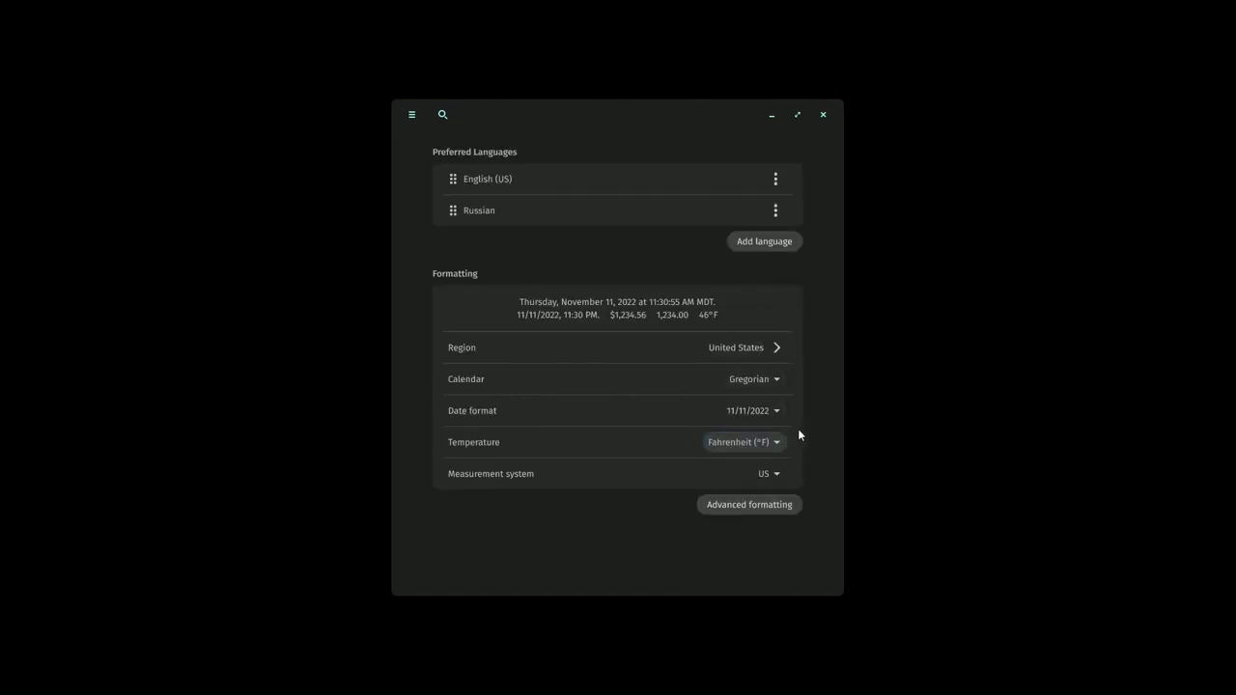
left_click(764, 474)
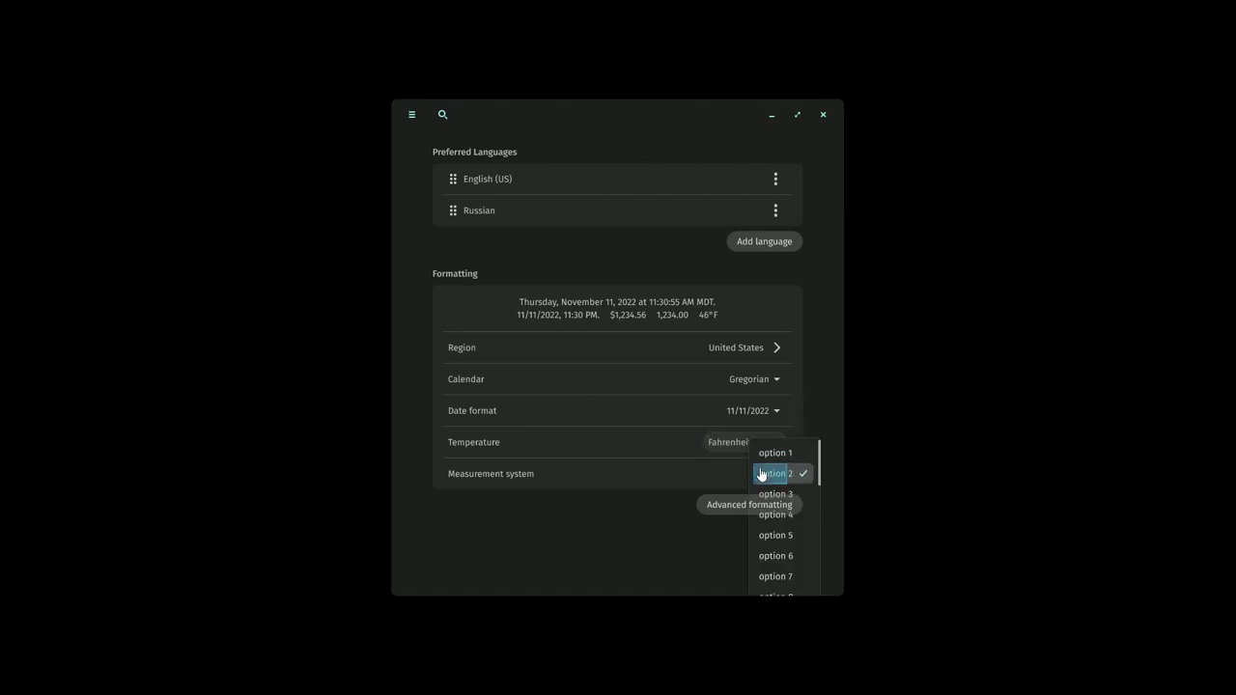
scroll(618, 410, "down", 3)
scroll(632, 373, "up", 2)
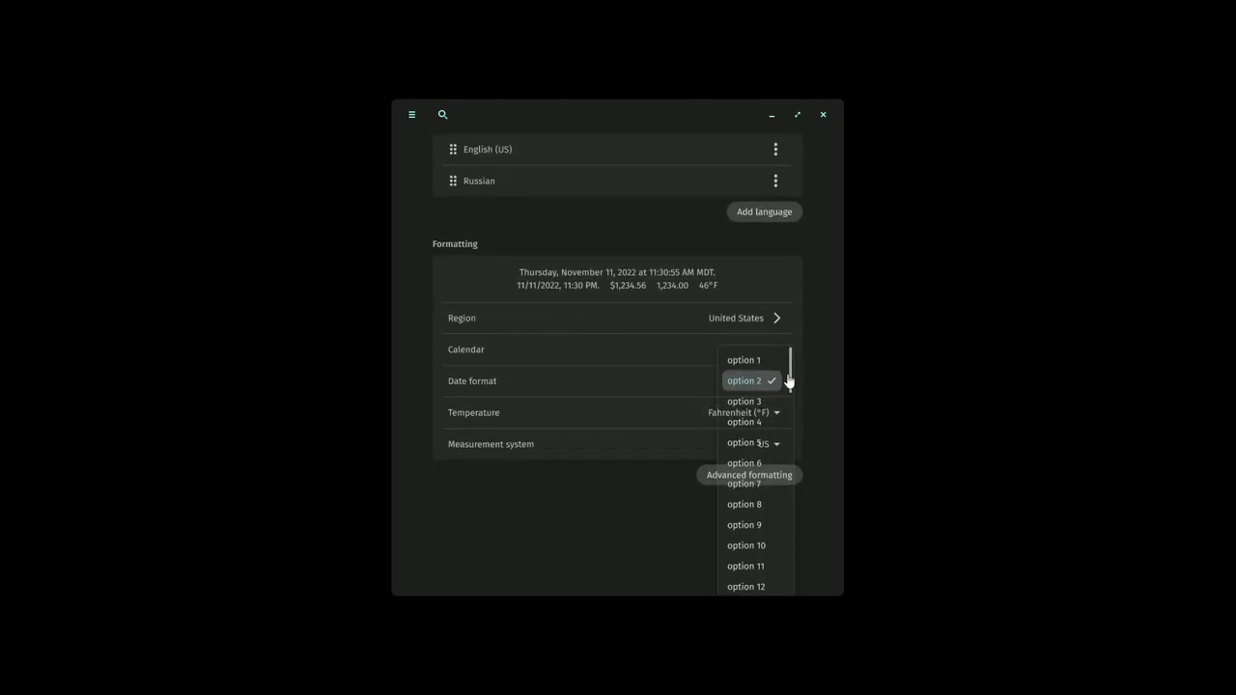
left_click(784, 383)
scroll(808, 339, "up", 1)
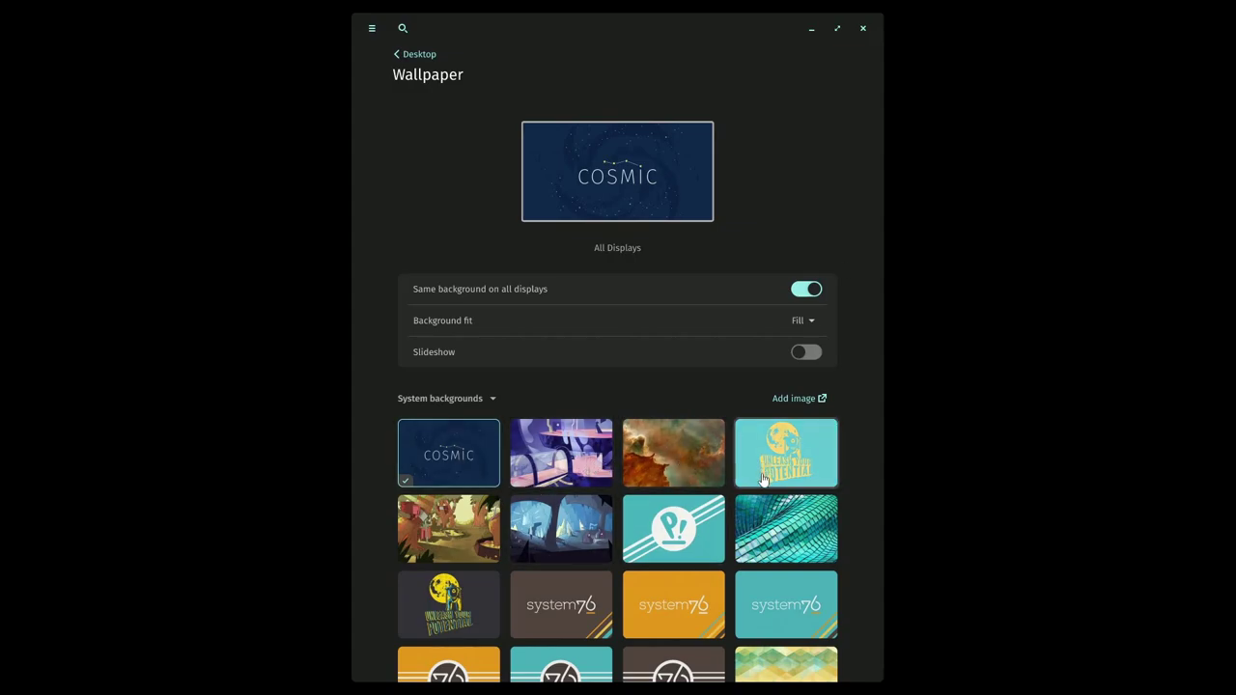
Turn off 'Same background on all displays' on the Wallpaper page.
scroll(743, 424, "down", 5)
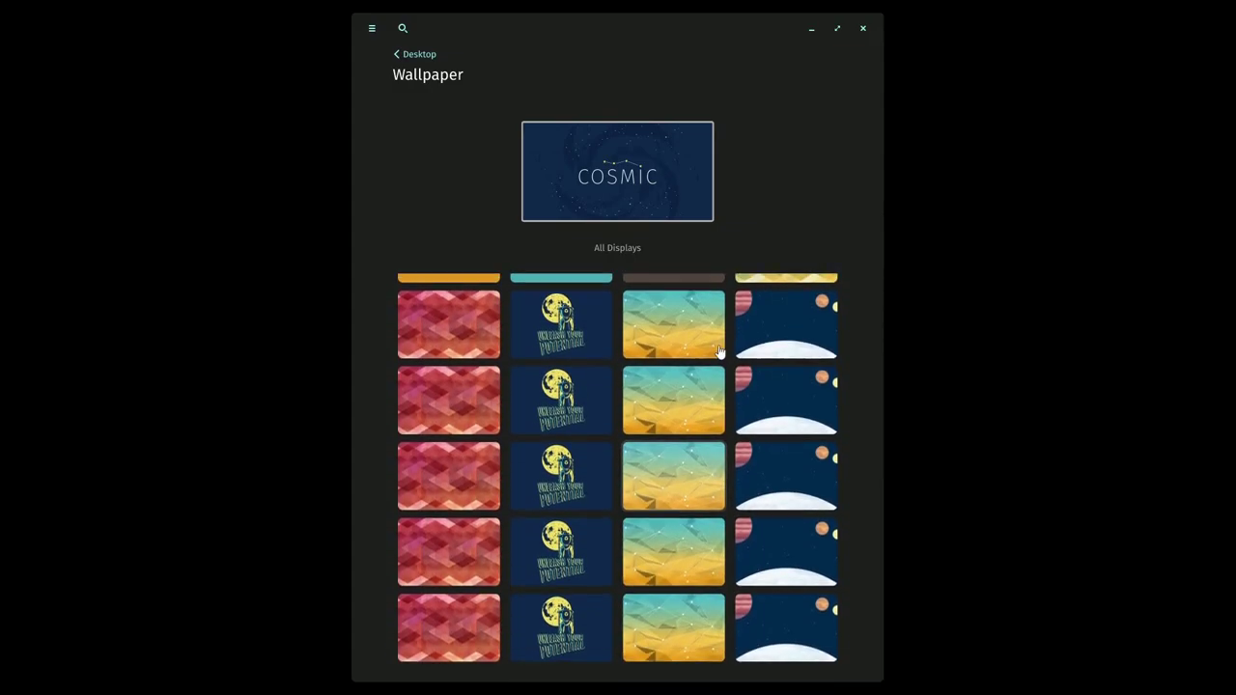
scroll(719, 351, "up", 5)
scroll(706, 397, "down", 3)
scroll(706, 397, "up", 5)
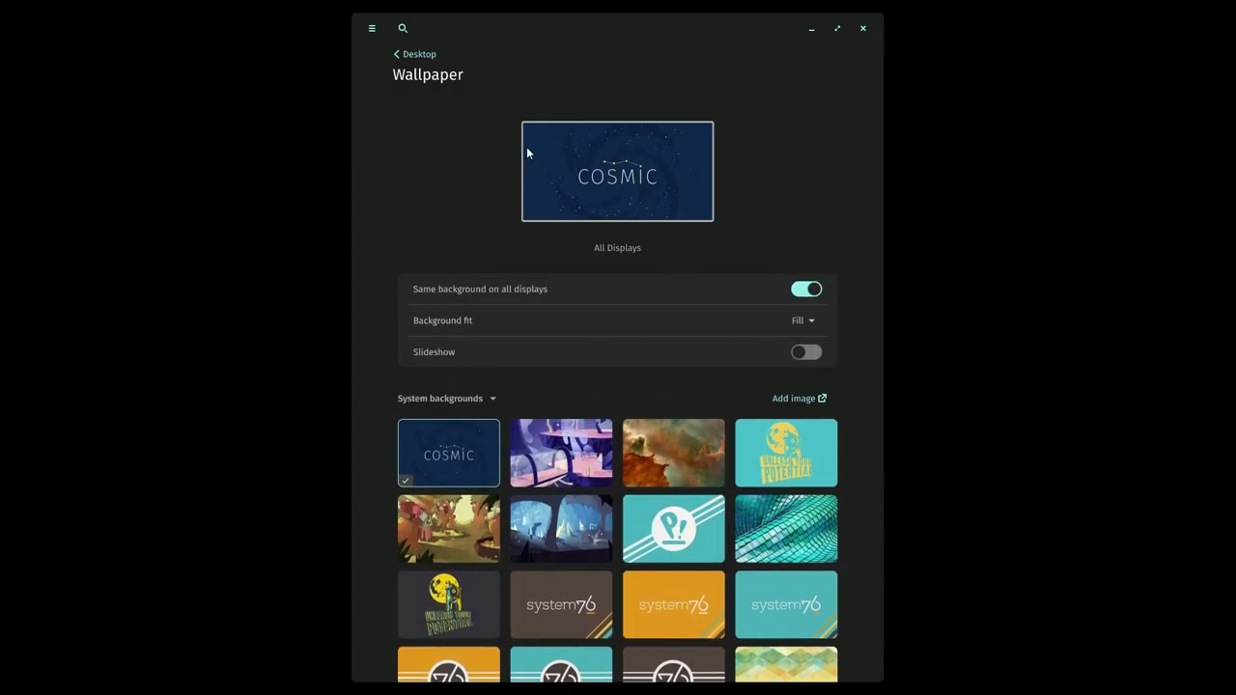
scroll(667, 290, "down", 3)
scroll(540, 343, "up", 3)
left_click(800, 352)
left_click(800, 352)
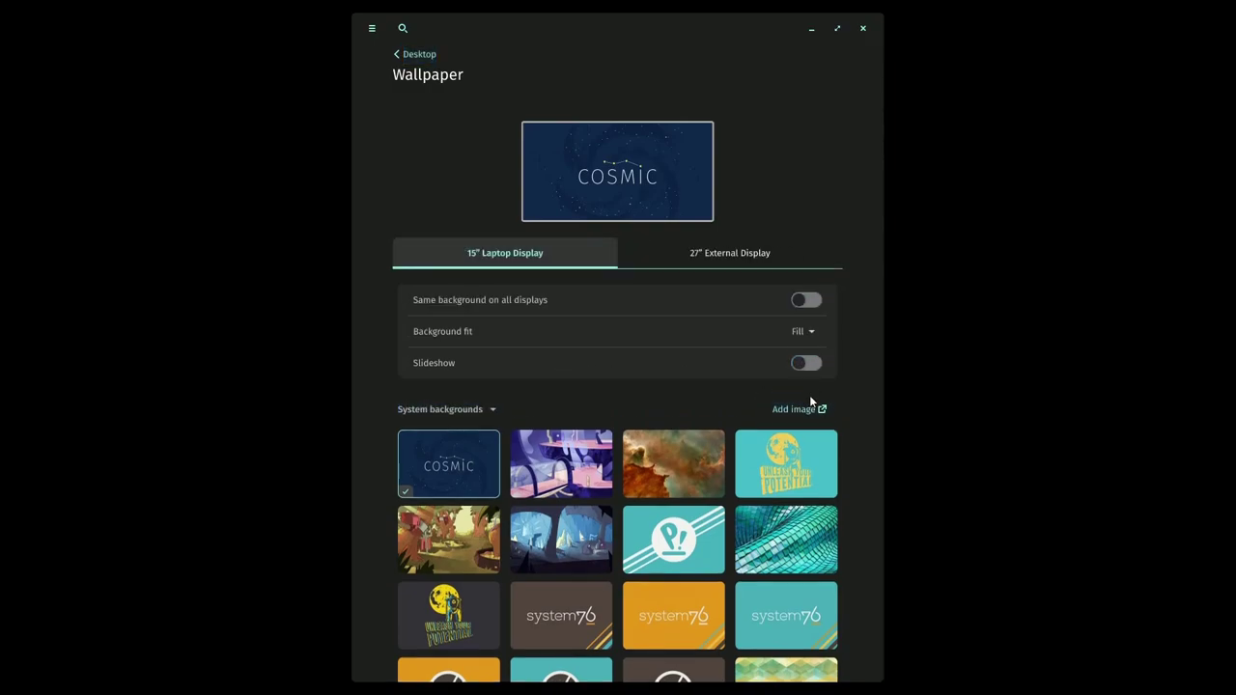
Switch between the 27" External and 15" Laptop display wallpaper settings, ending on 27".
left_click(730, 255)
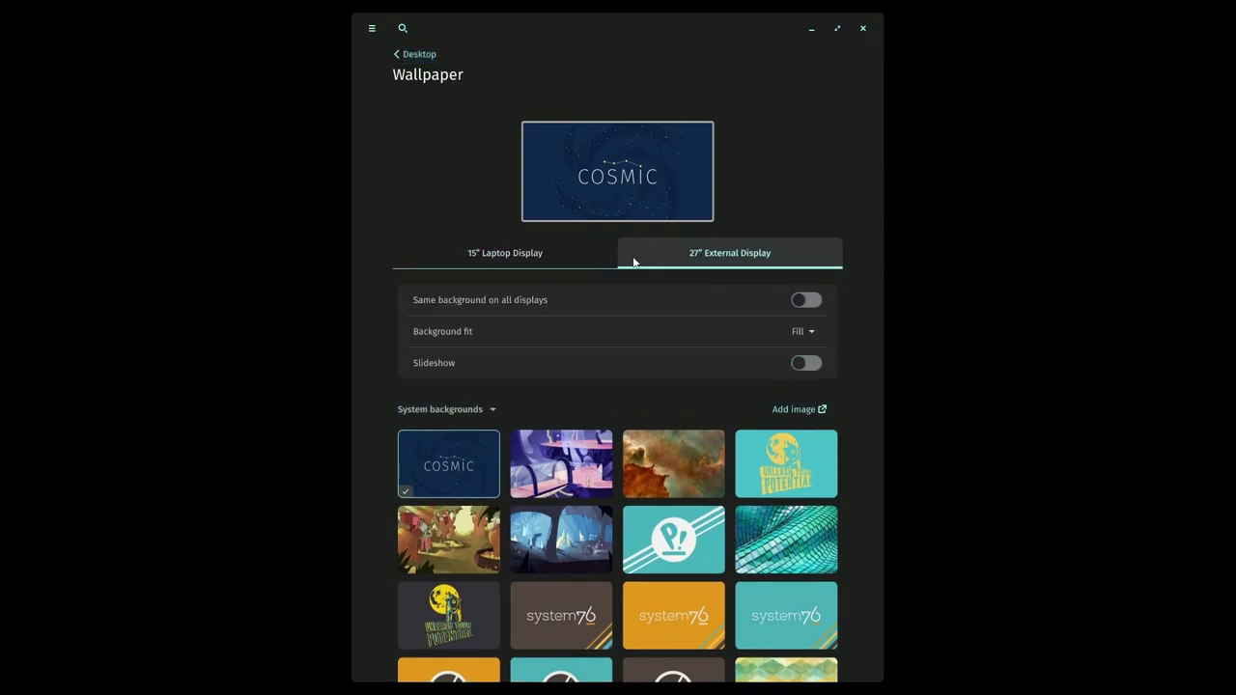
left_click(530, 264)
left_click(729, 257)
left_click(516, 263)
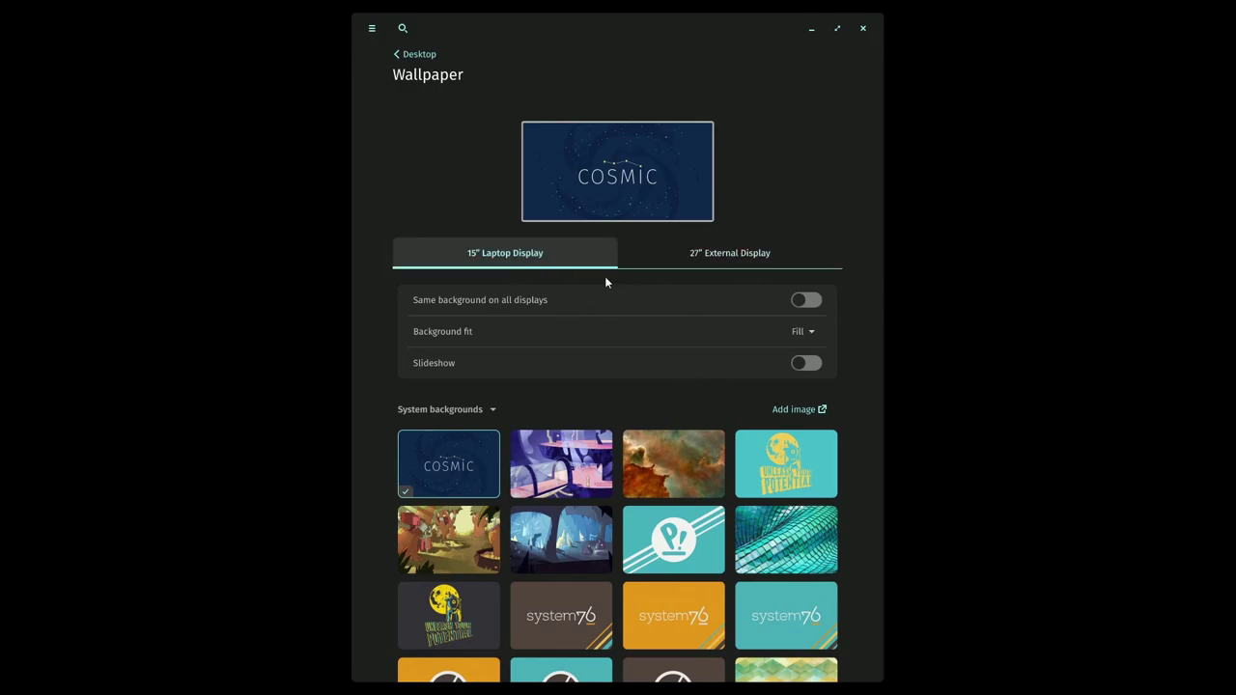
left_click(724, 261)
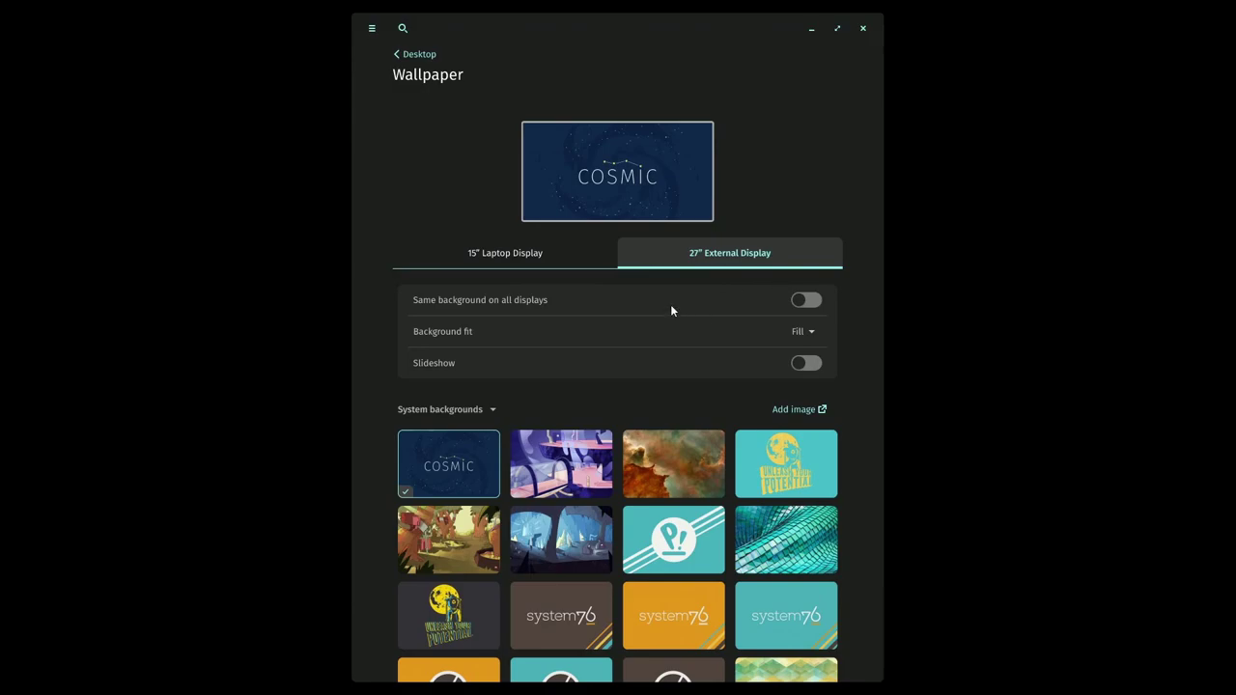
Open the background source list, start Add image and cancel, then return to the 15" Laptop display.
left_click(447, 409)
left_click(809, 413)
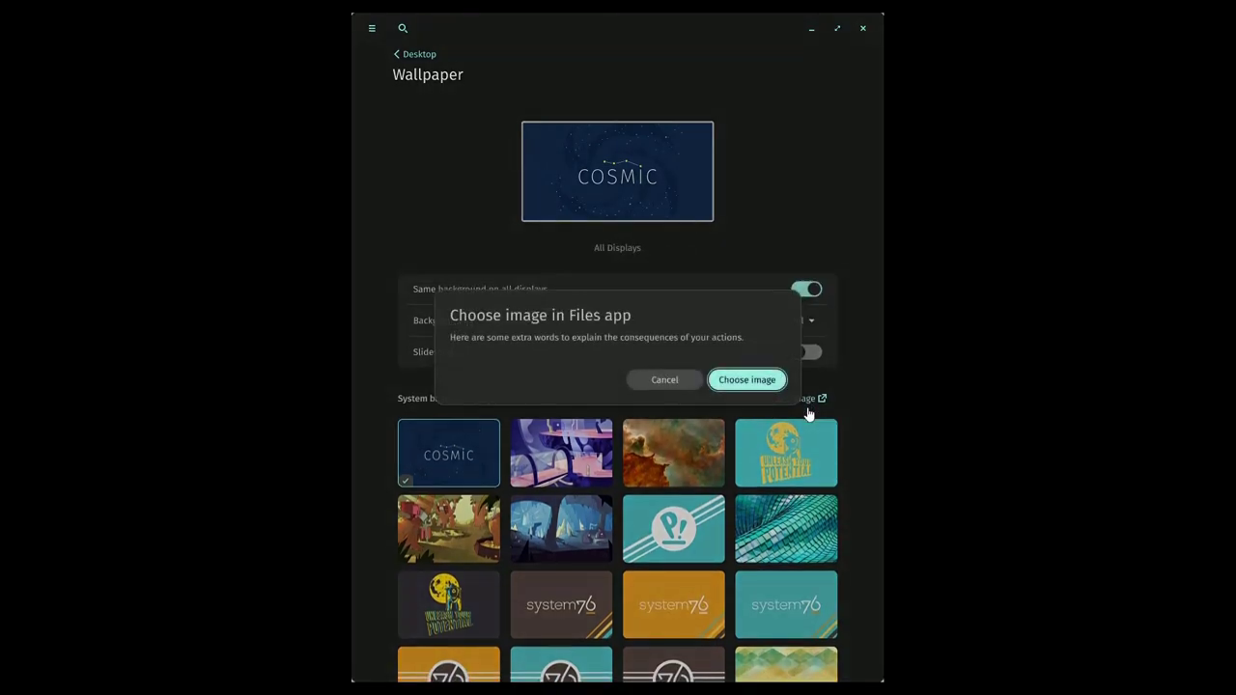
left_click(684, 382)
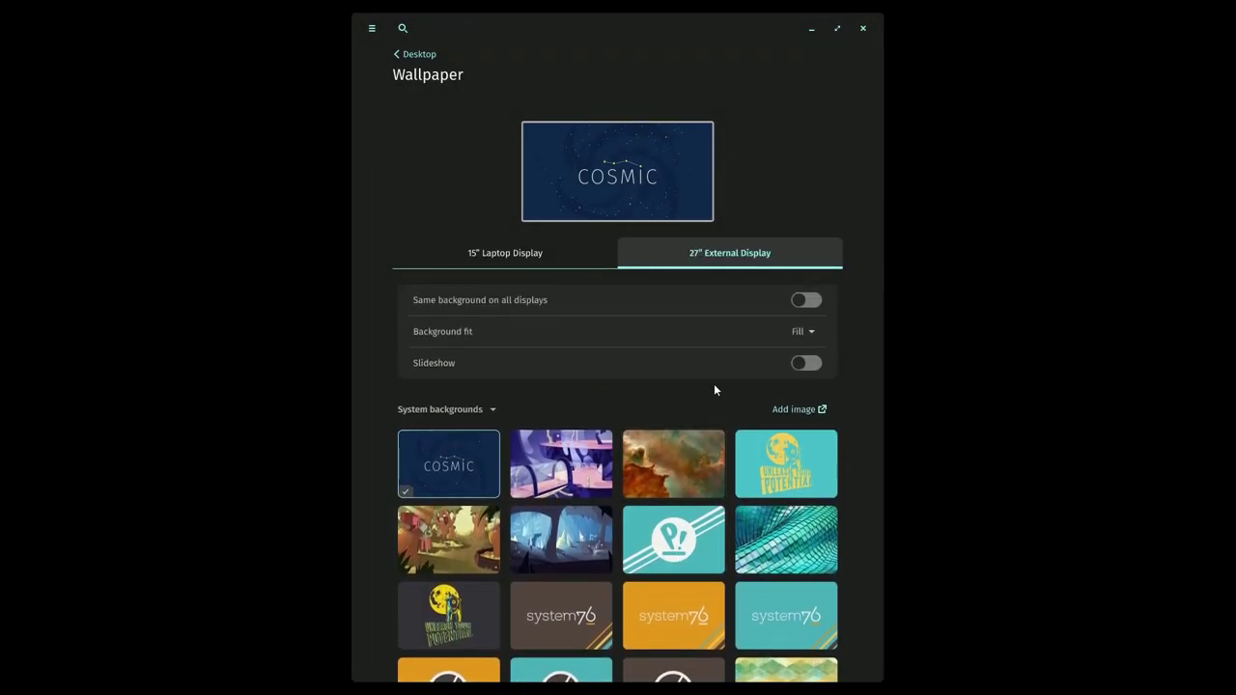
left_click(526, 259)
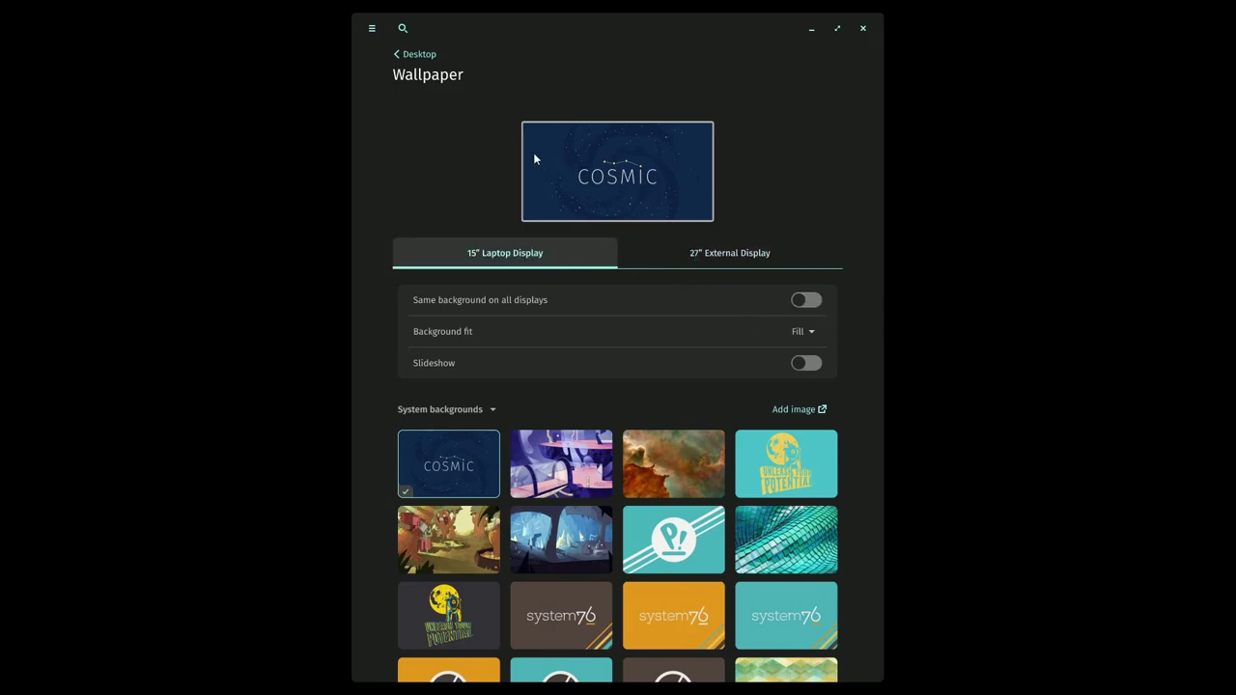
scroll(691, 436, "down", 3)
scroll(692, 436, "up", 3)
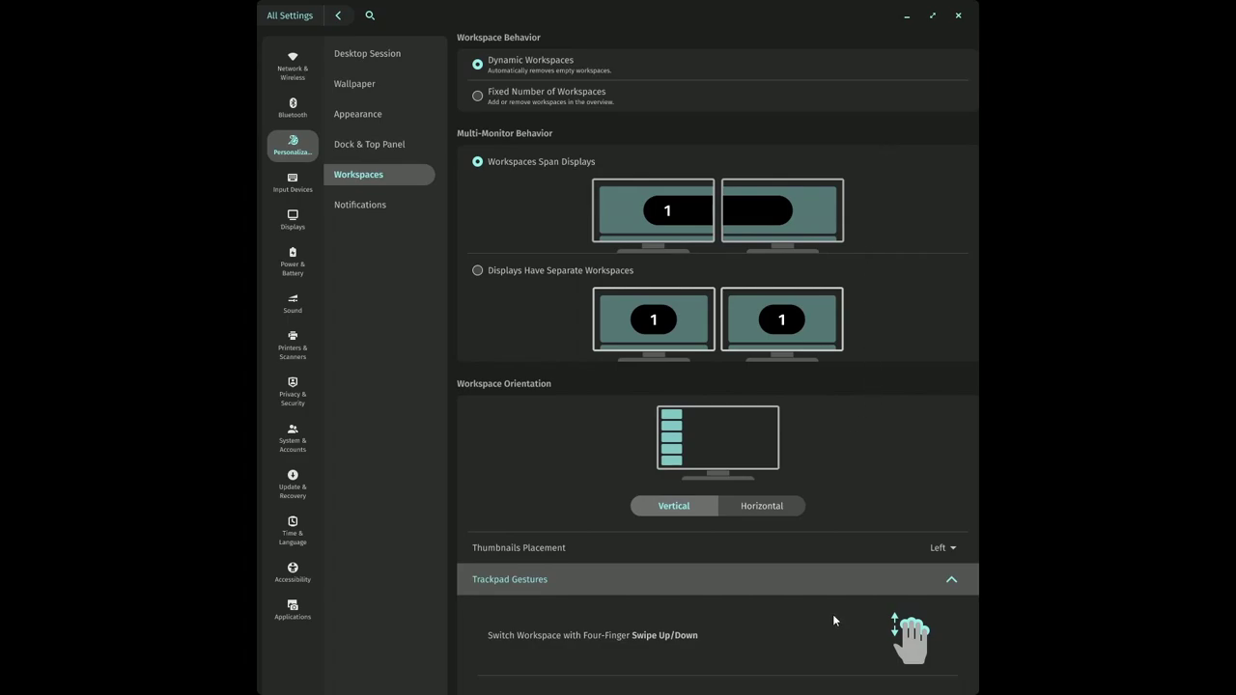
Scroll the Workspaces page, then draw blue marks at All Settings and the settings search.
scroll(840, 534, "down", 4)
scroll(847, 323, "up", 5)
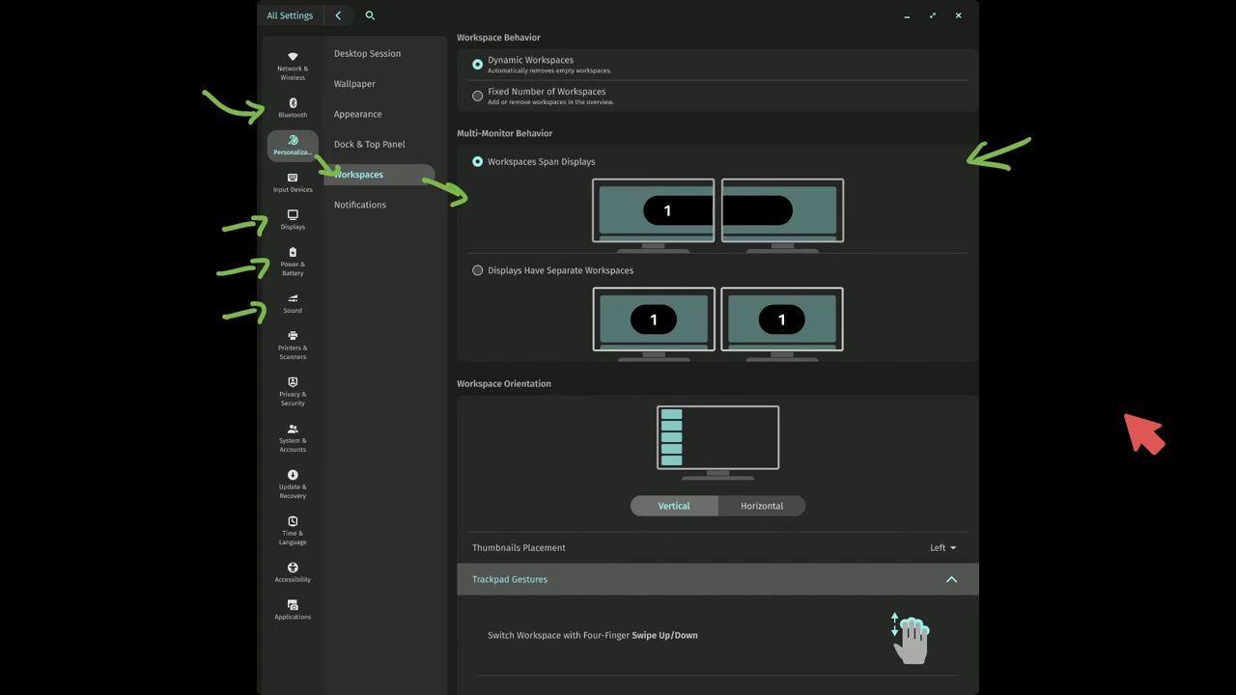
scroll(755, 385, "down", 10)
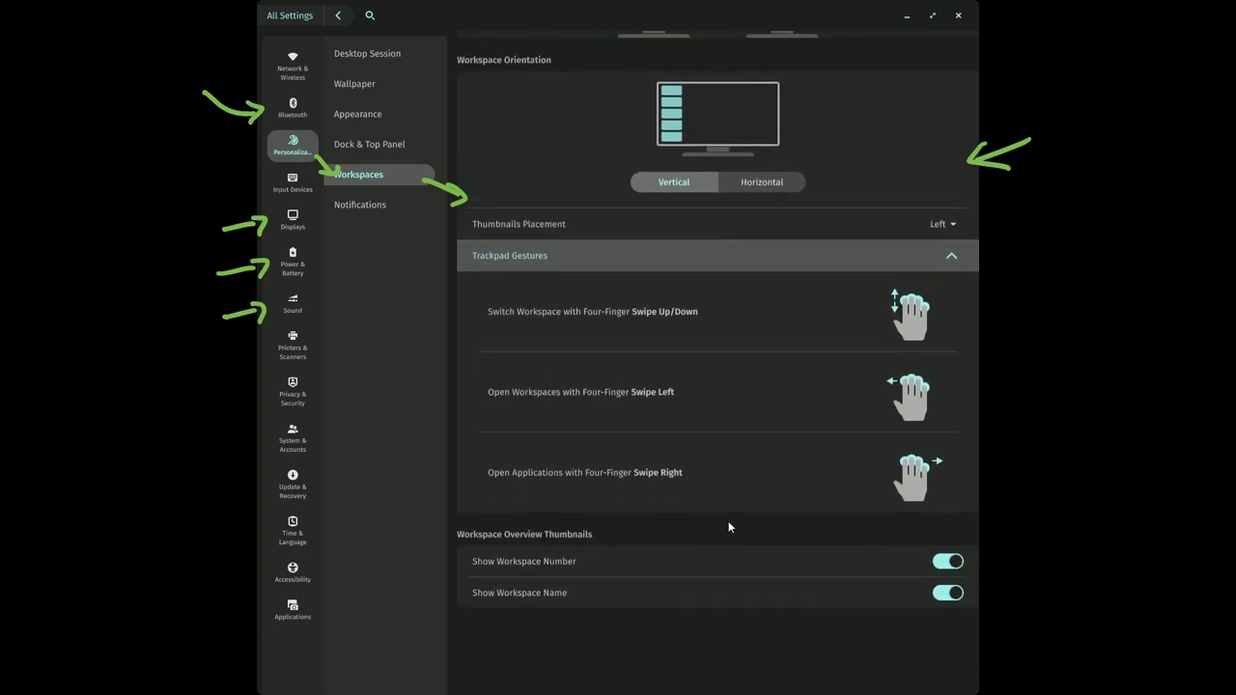
scroll(691, 219, "up", 10)
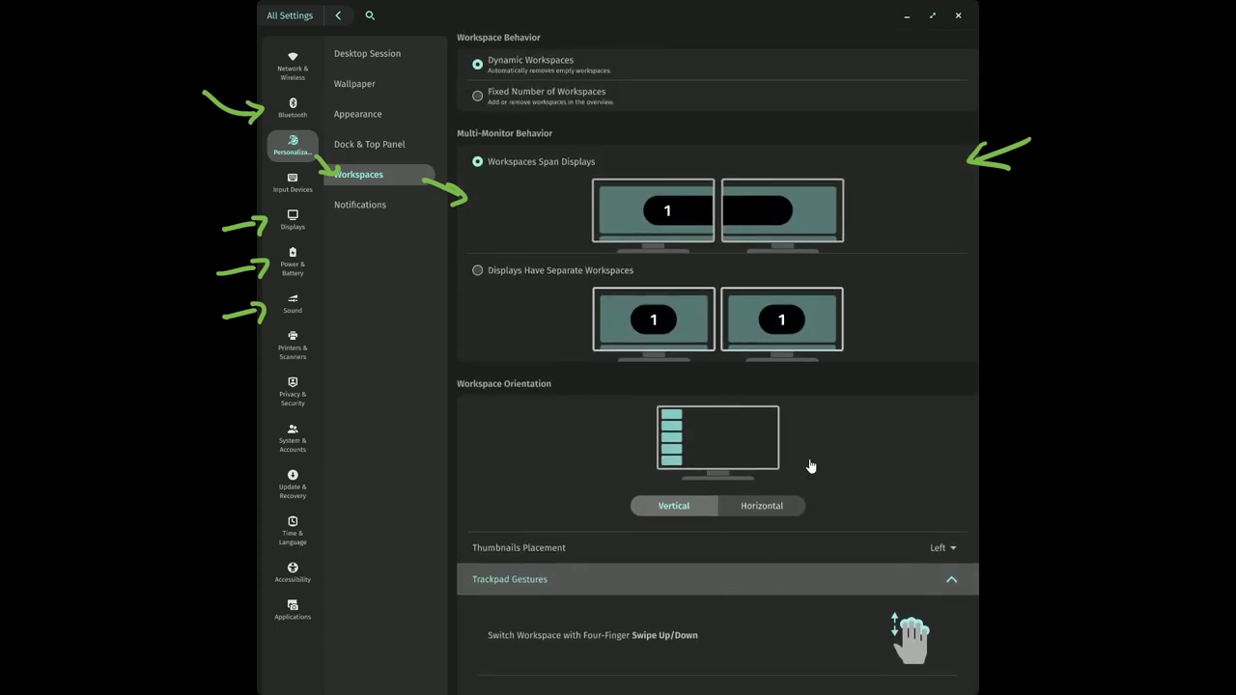
scroll(865, 463, "down", 9)
scroll(826, 444, "up", 9)
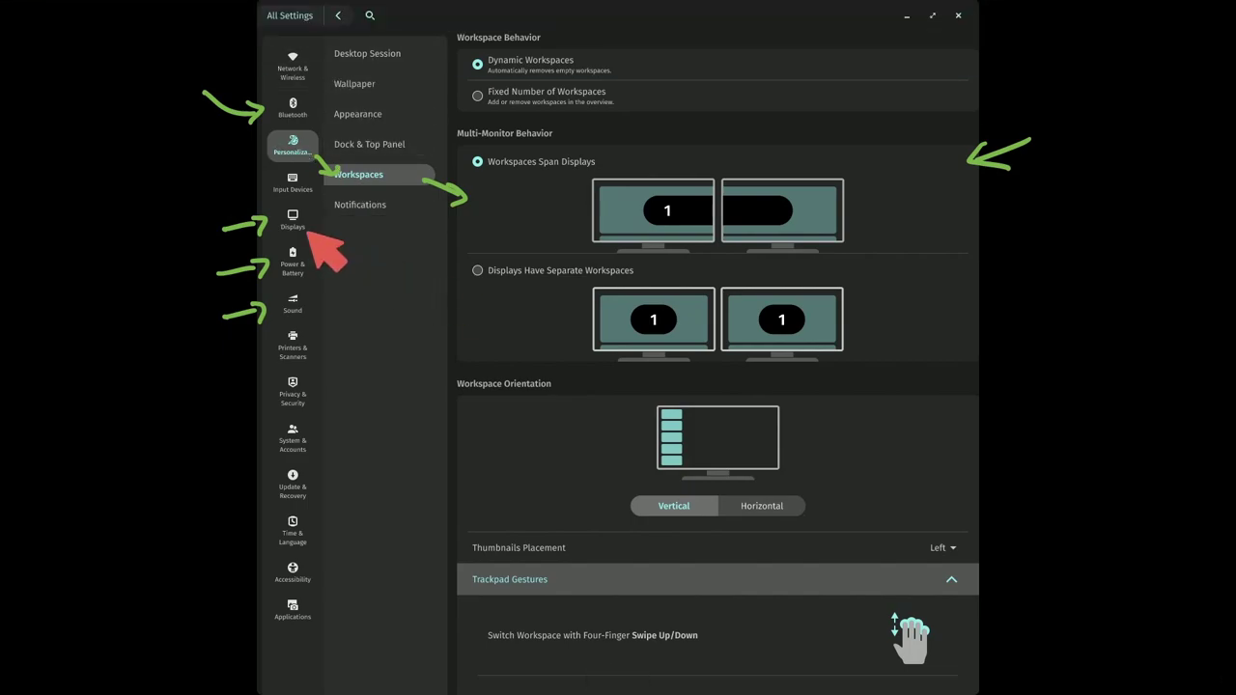
left_click_drag(228, 44, 247, 37)
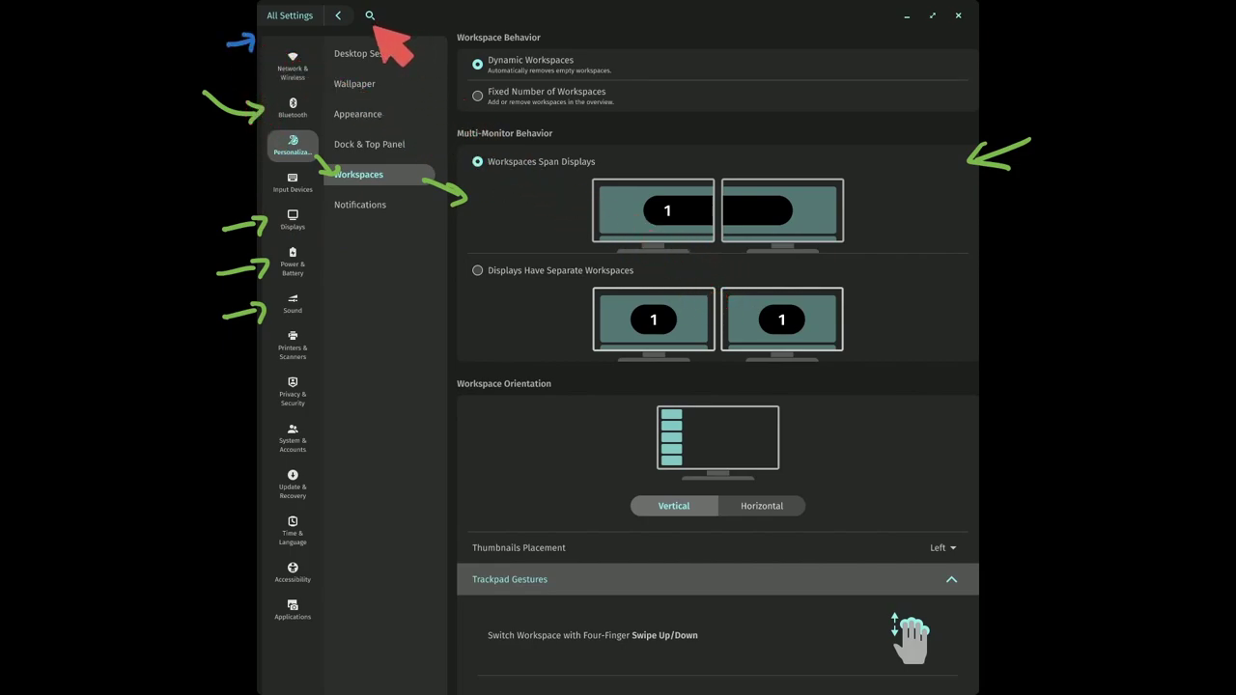
mouse_move(373, 26)
left_mouse_down()
mouse_move(388, 12)
mouse_move(394, 31)
left_mouse_up()
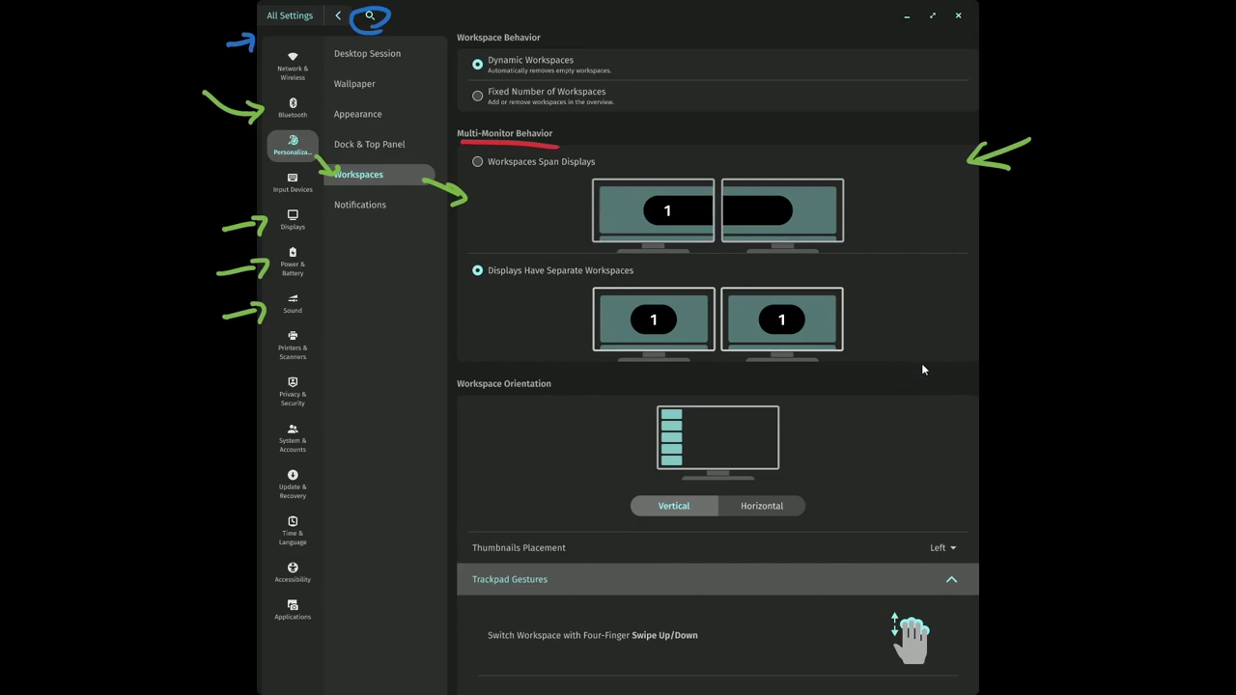
Switch Workspace Orientation between Horizontal and Vertical repeatedly, ending on Vertical with thumbnails on the left.
left_click(747, 510)
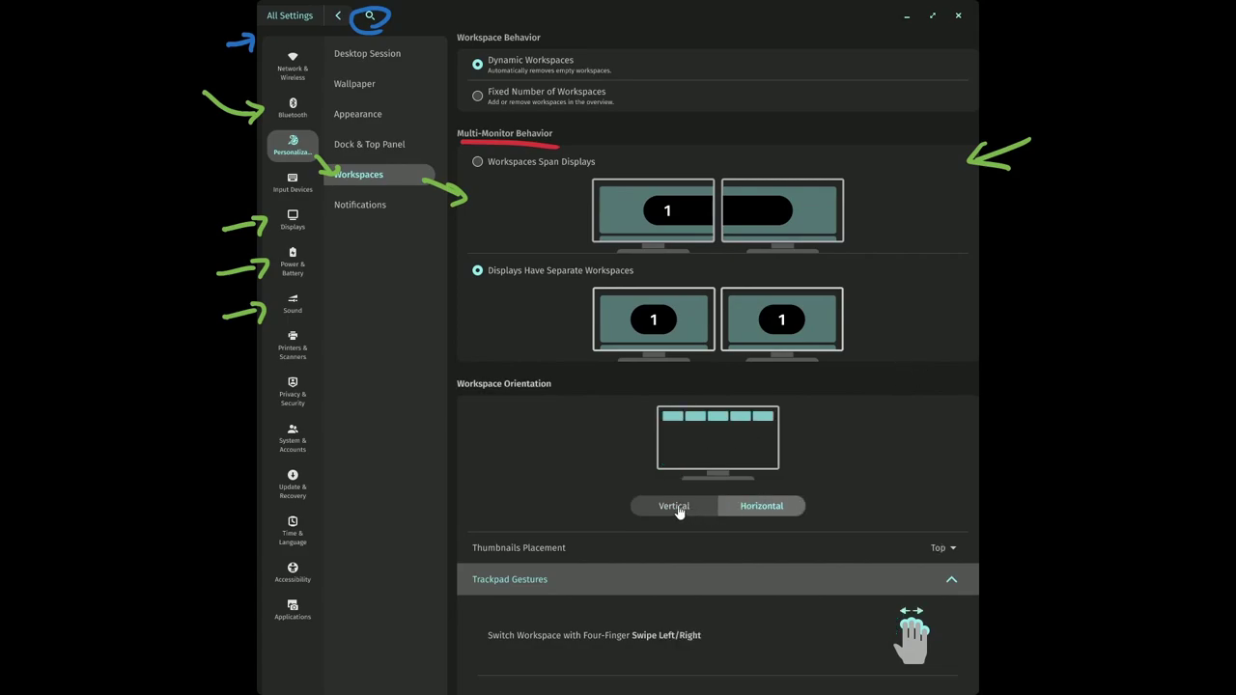
left_click(678, 512)
scroll(663, 499, "down", 1)
left_click(679, 503)
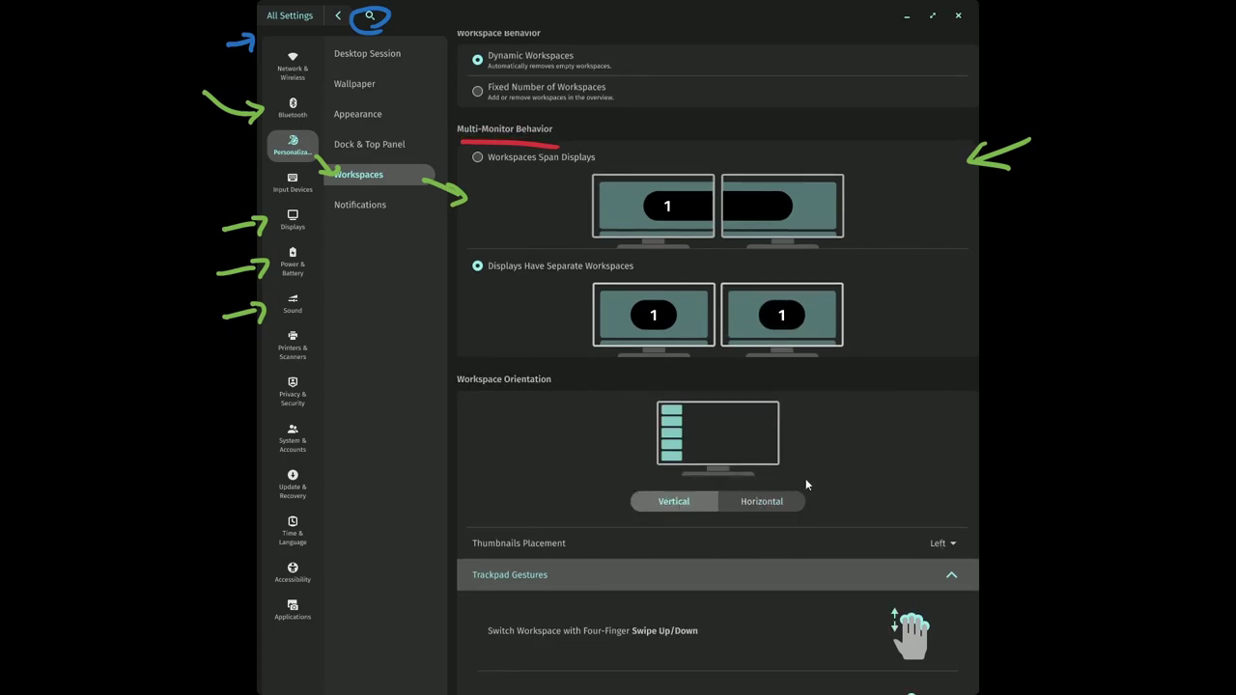
scroll(820, 473, "down", 4)
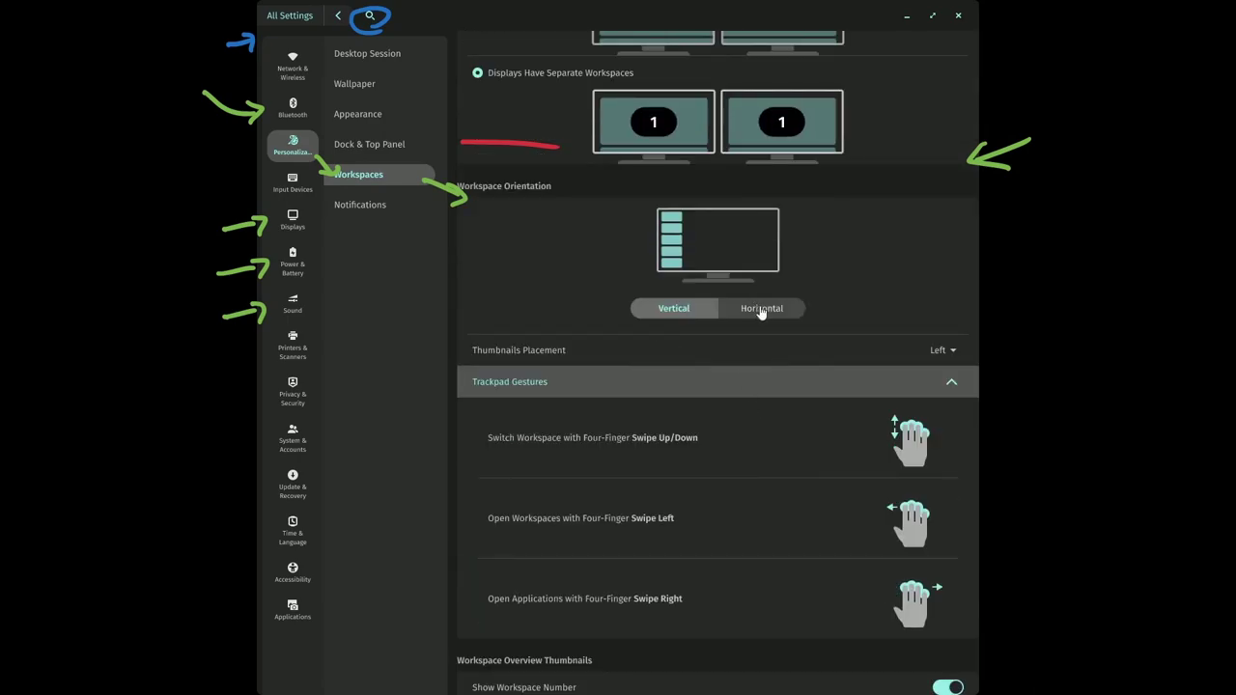
left_click(761, 310)
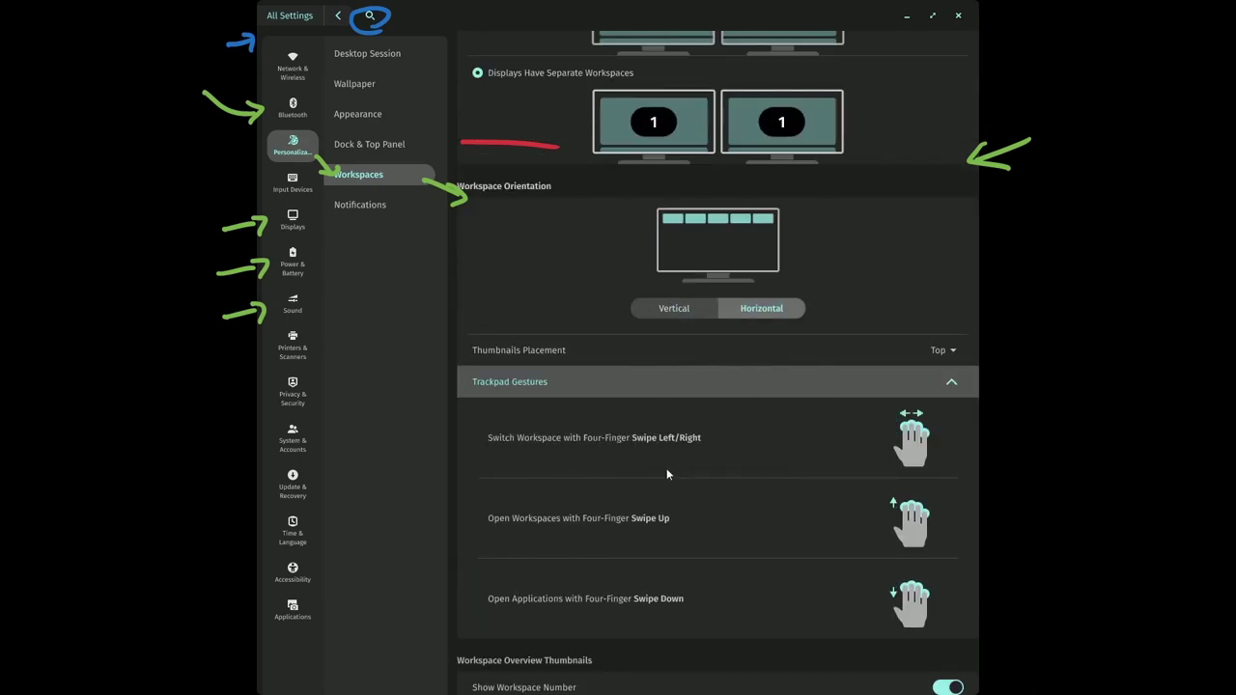
left_click(668, 312)
left_click(722, 309)
left_click(683, 311)
left_click(763, 311)
left_click(684, 310)
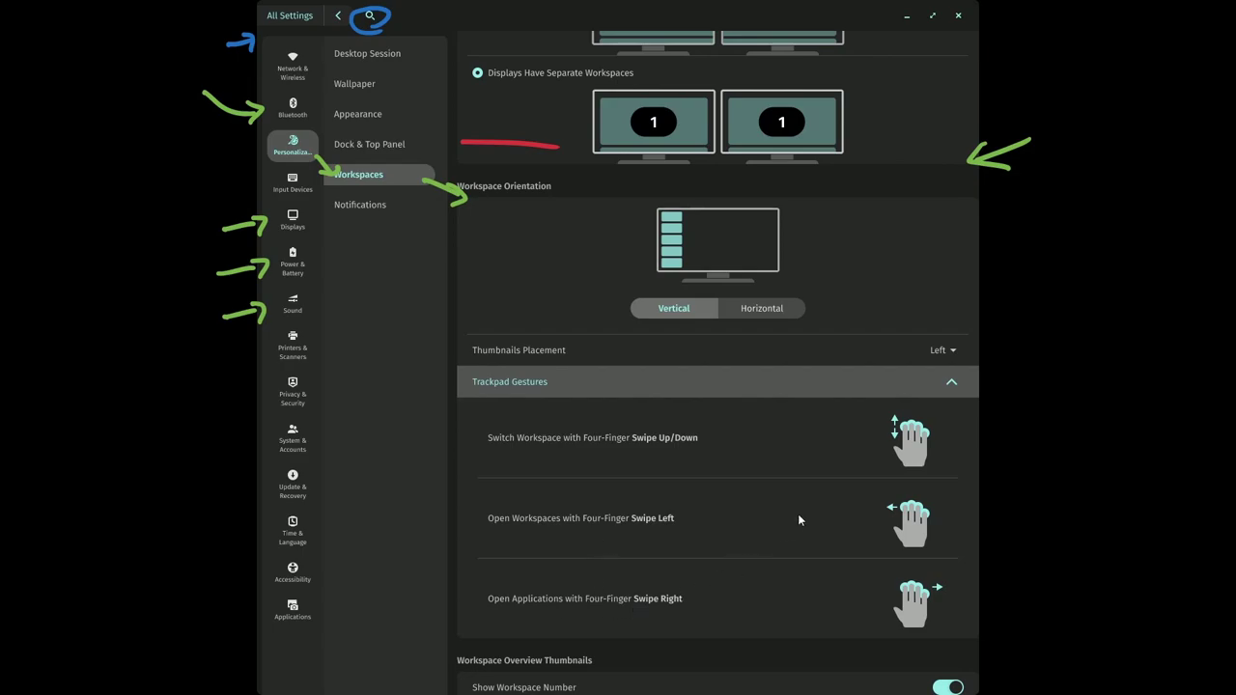
scroll(798, 519, "up", 4)
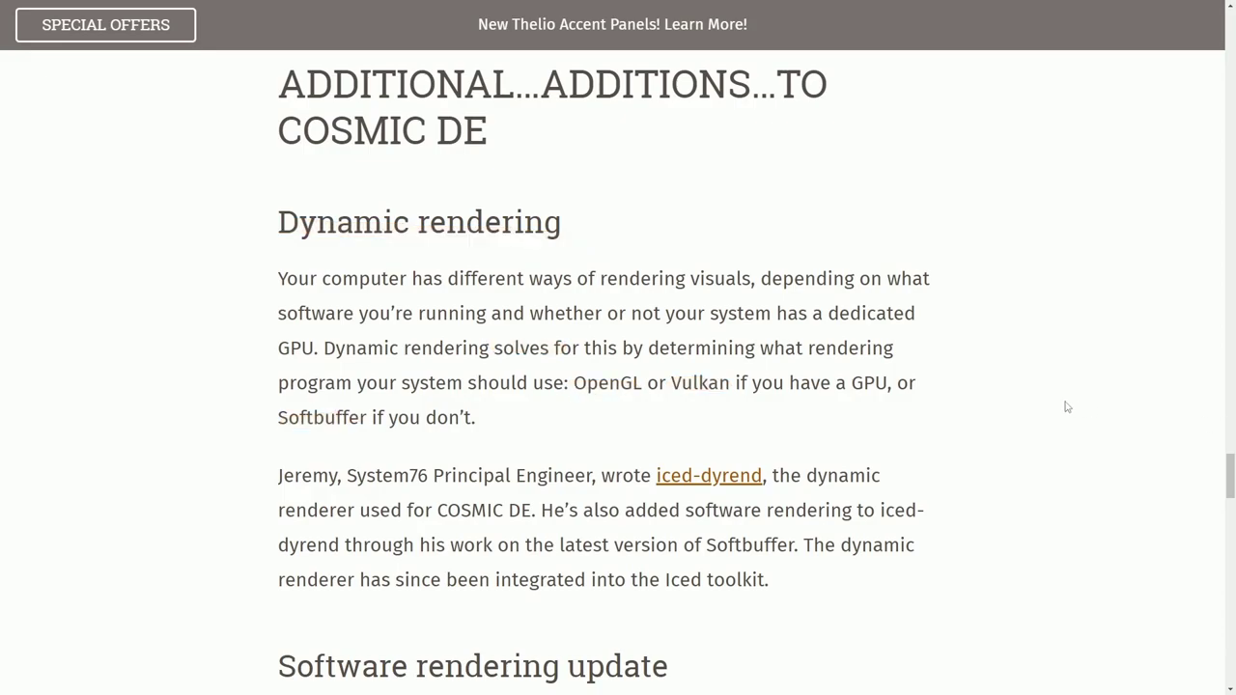
Highlight any OS, COSMIC DE, Pop!_OS, elements available and other operating systems, then arrow from a 'Linux Windows Mac' note.
scroll(1066, 401, "down", 5)
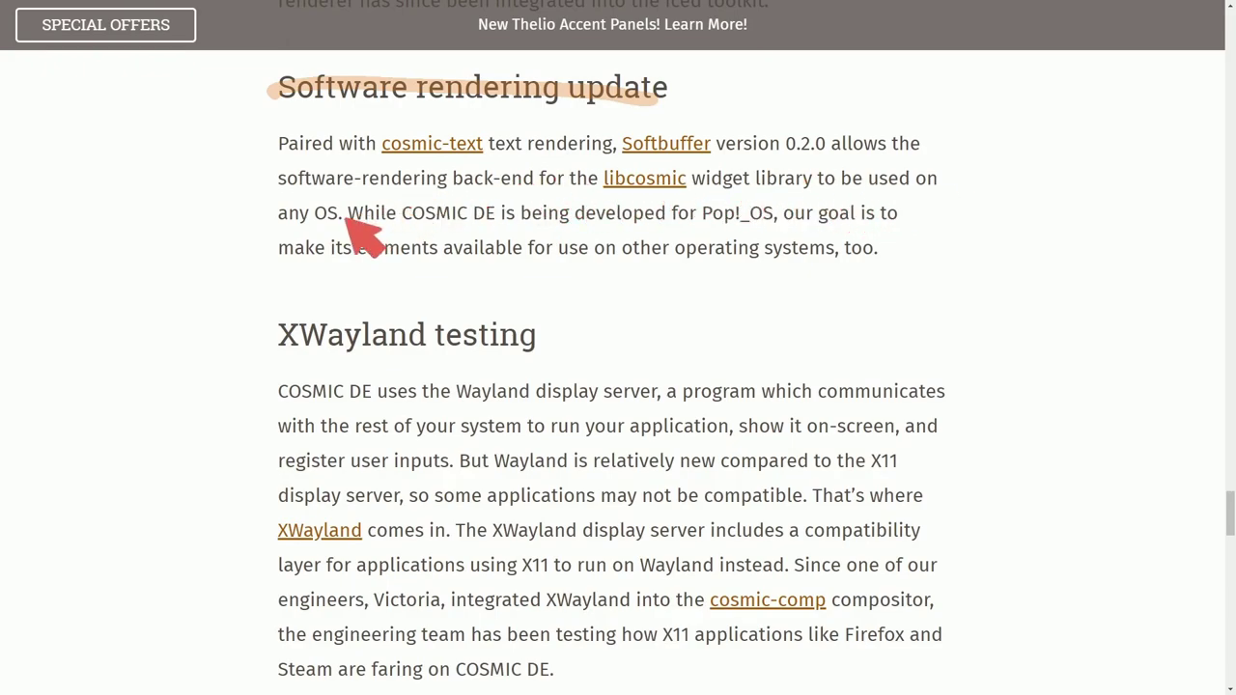
left_click_drag(278, 218, 357, 211)
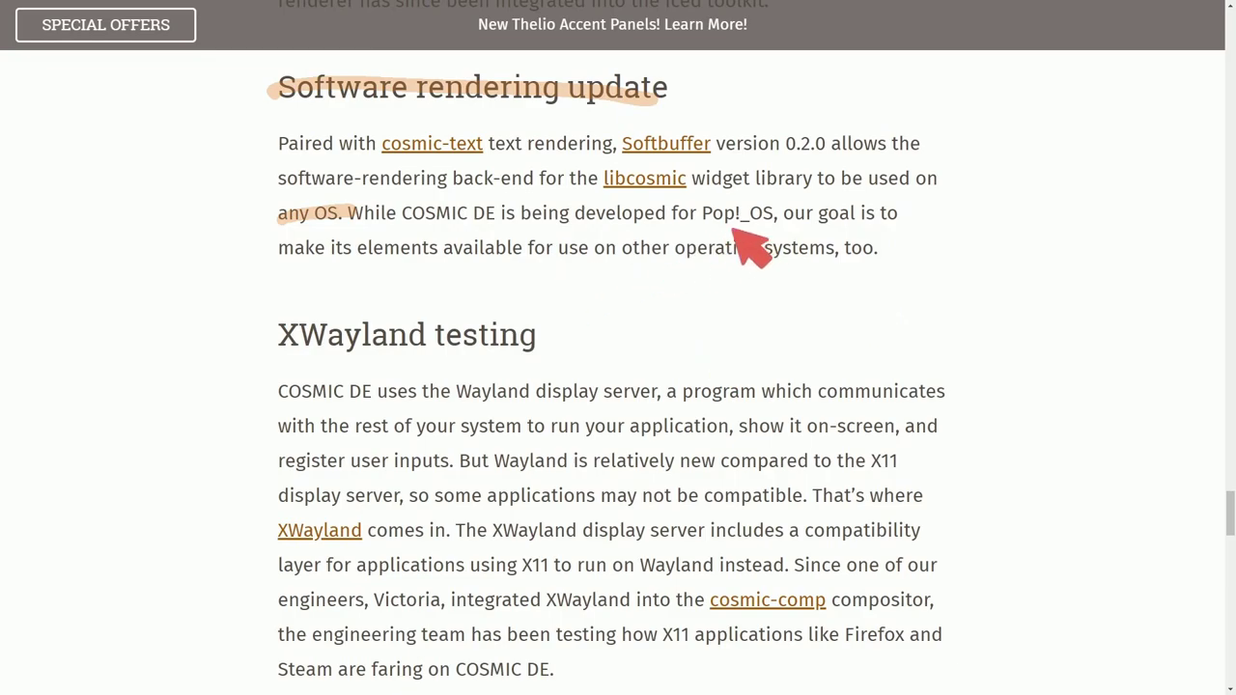
left_click_drag(402, 216, 500, 214)
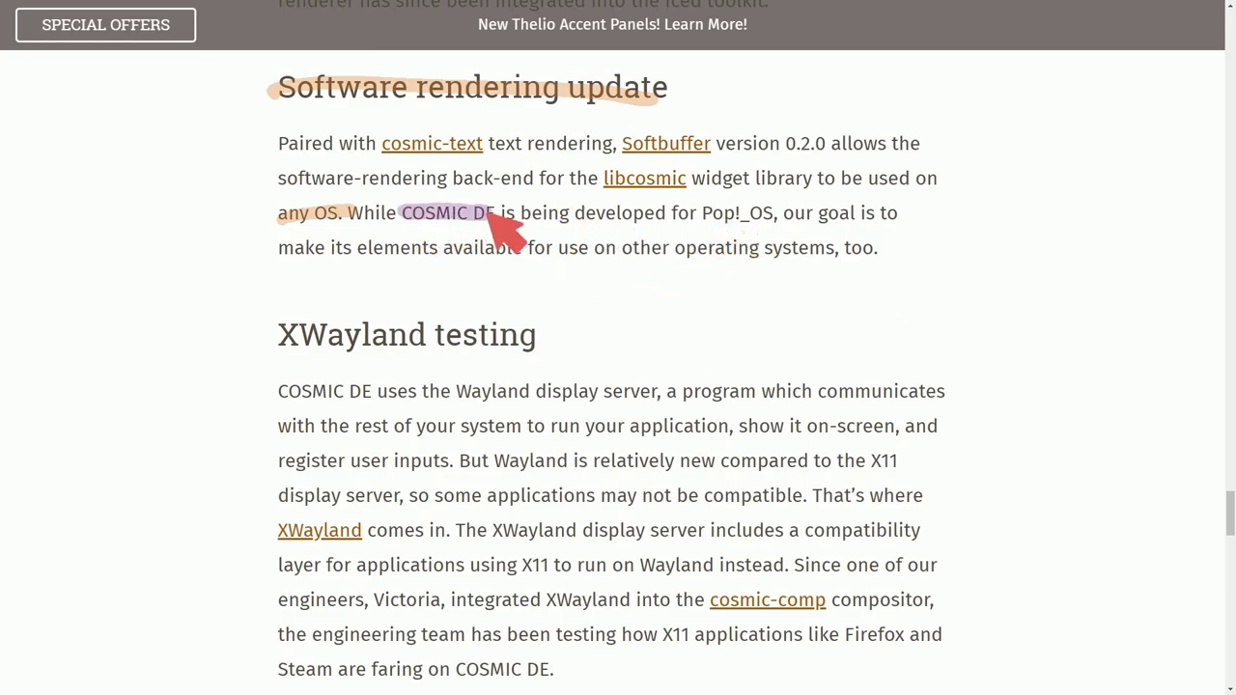
left_click_drag(699, 214, 772, 215)
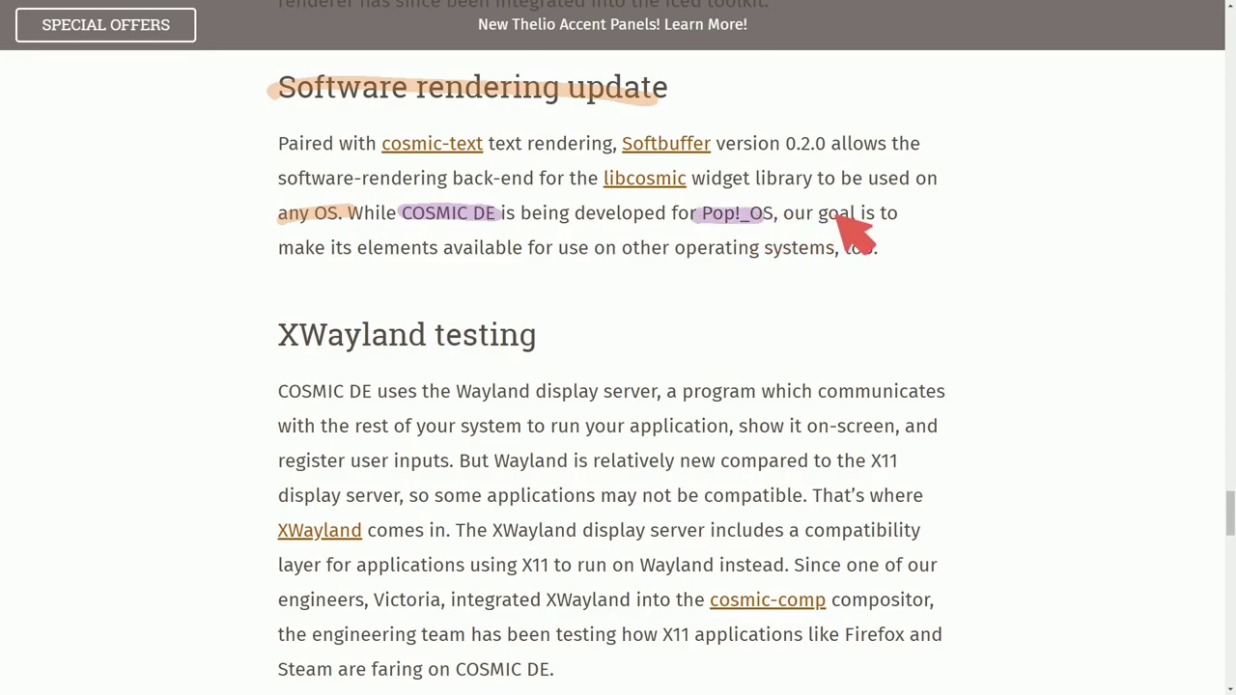
left_click_drag(353, 249, 522, 249)
left_click_drag(622, 249, 834, 249)
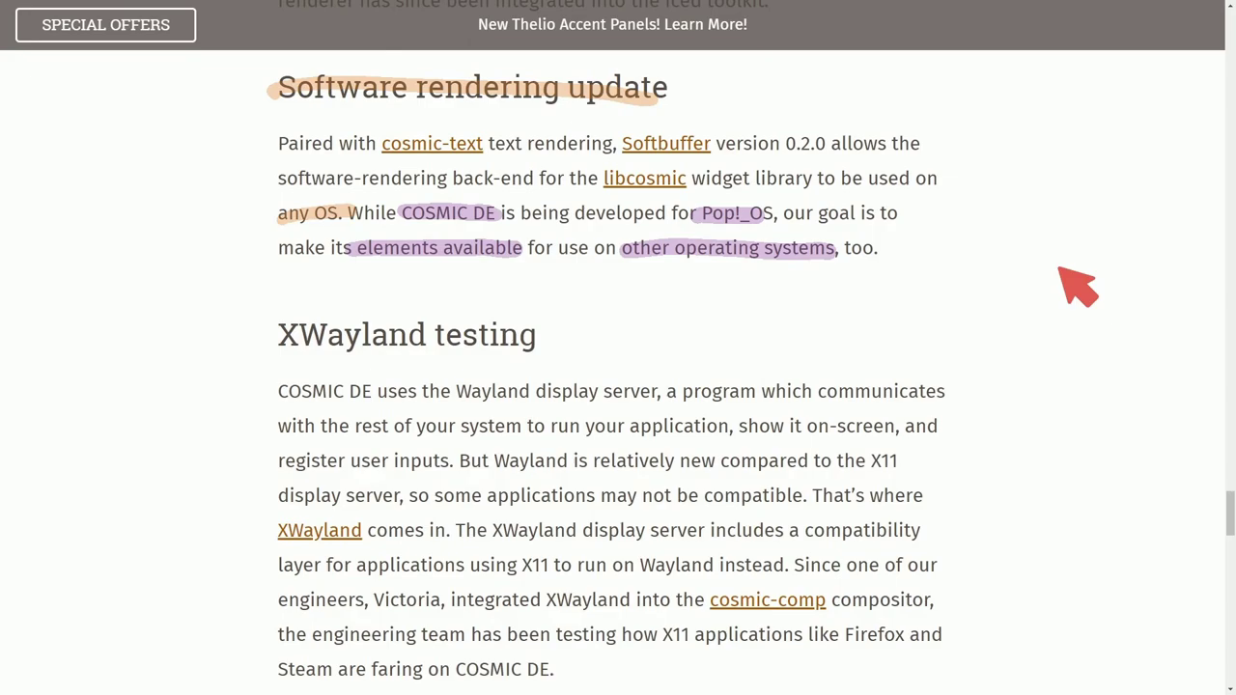
mouse_move(937, 248)
left_mouse_down()
mouse_move(971, 222)
mouse_move(973, 244)
mouse_move(1041, 218)
mouse_move(1052, 184)
mouse_move(1072, 204)
mouse_move(1094, 191)
mouse_move(1119, 205)
mouse_move(1133, 189)
mouse_move(1074, 256)
mouse_move(1101, 271)
mouse_move(1077, 294)
mouse_move(1098, 312)
mouse_move(1152, 303)
left_mouse_up()
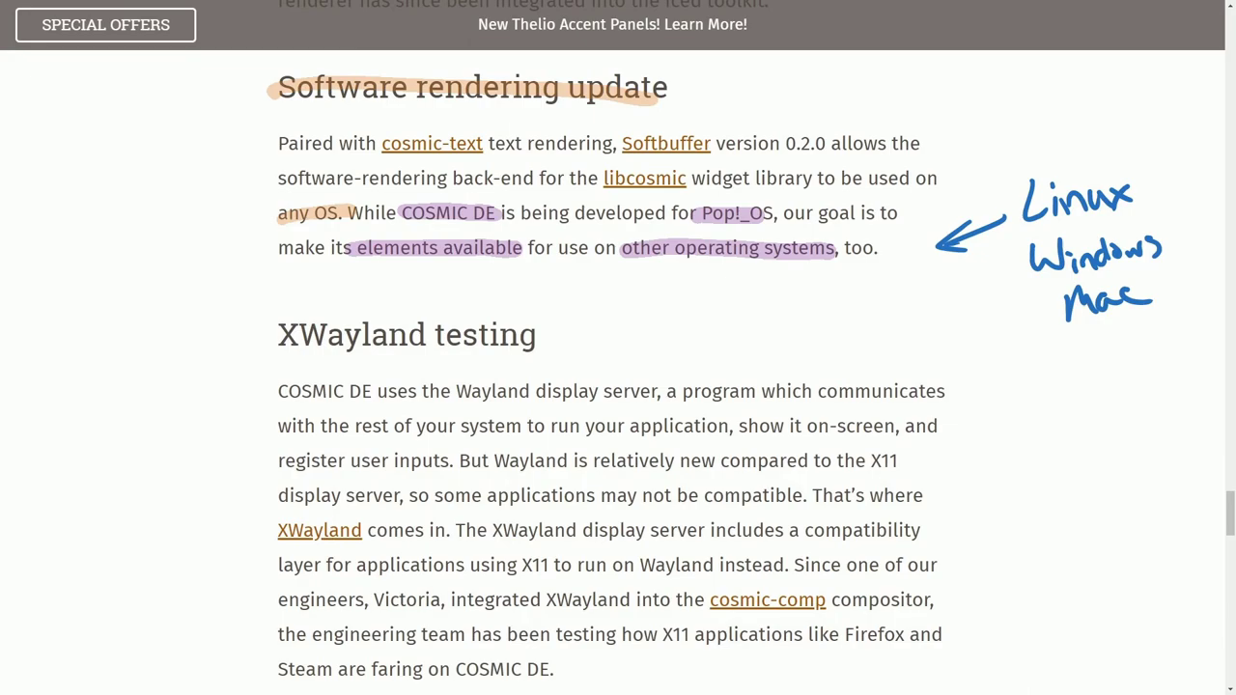
Clear the previous annotations and bring the XWayland testing section into view.
key("Escape")
scroll(1053, 453, "down", 3)
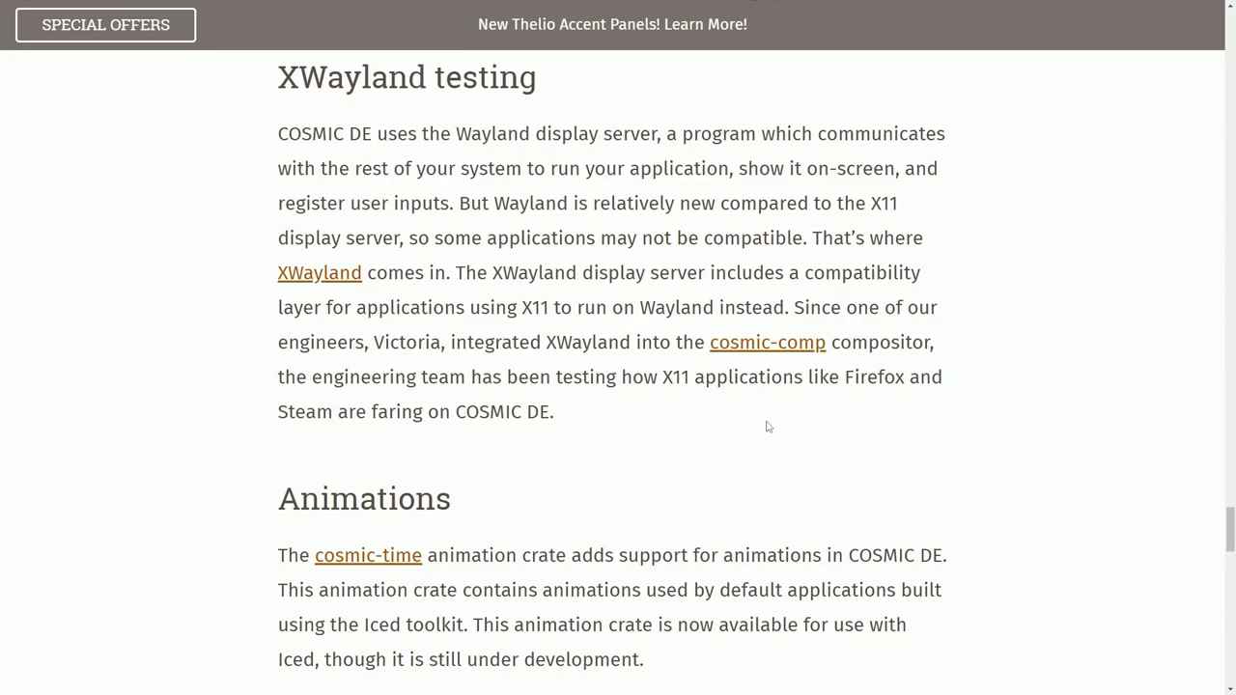
left_click_drag(279, 82, 554, 79)
left_click(566, 78)
Highlight Wayland display, X11, not be compatible and where XWayland comes in, then continue to Animations.
left_click_drag(473, 138, 593, 138)
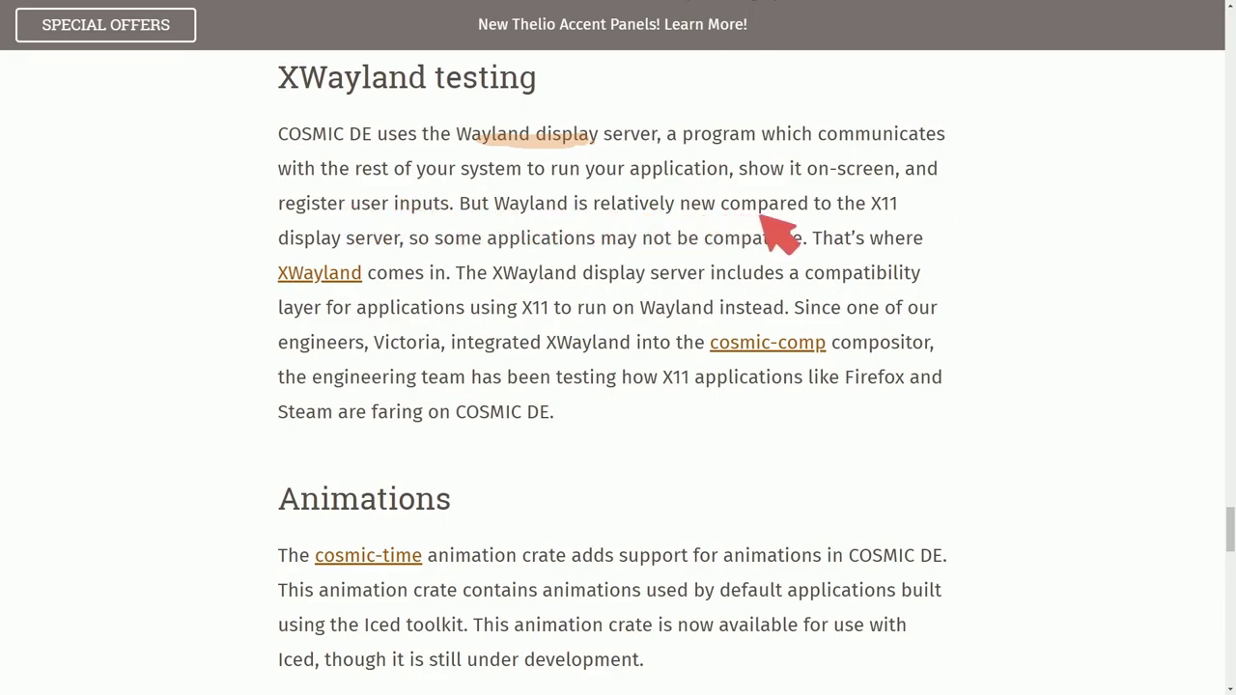
left_click_drag(866, 206, 907, 205)
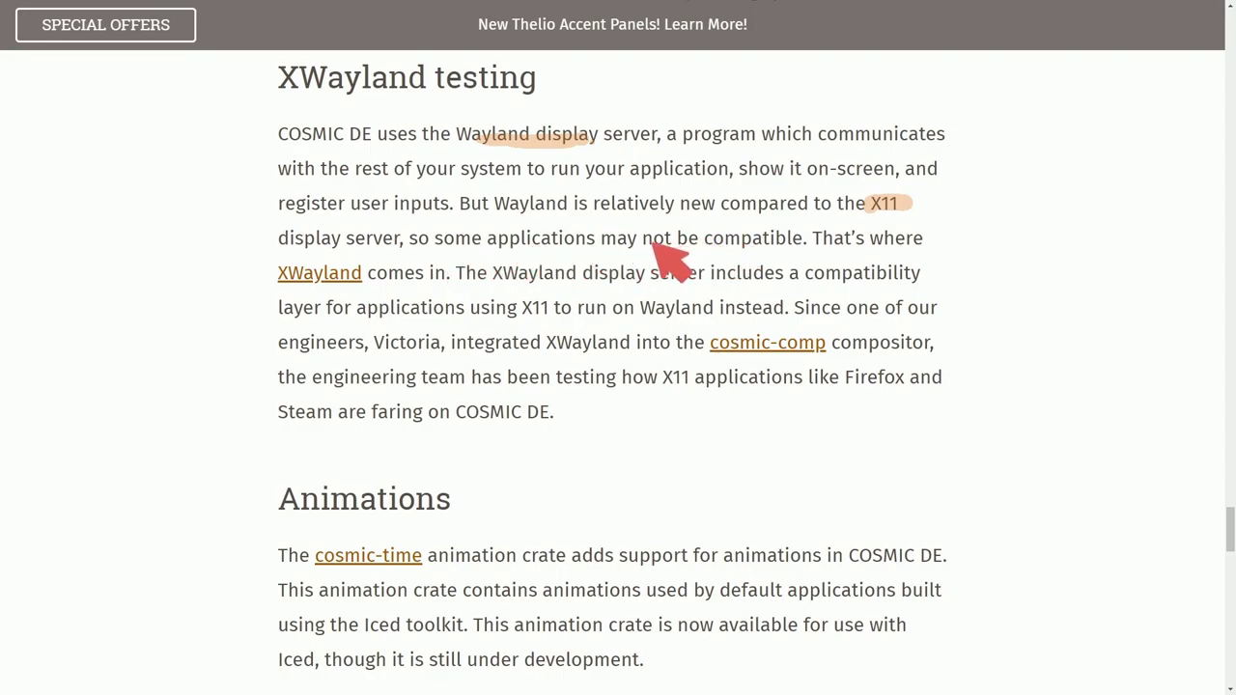
left_click_drag(645, 241, 807, 244)
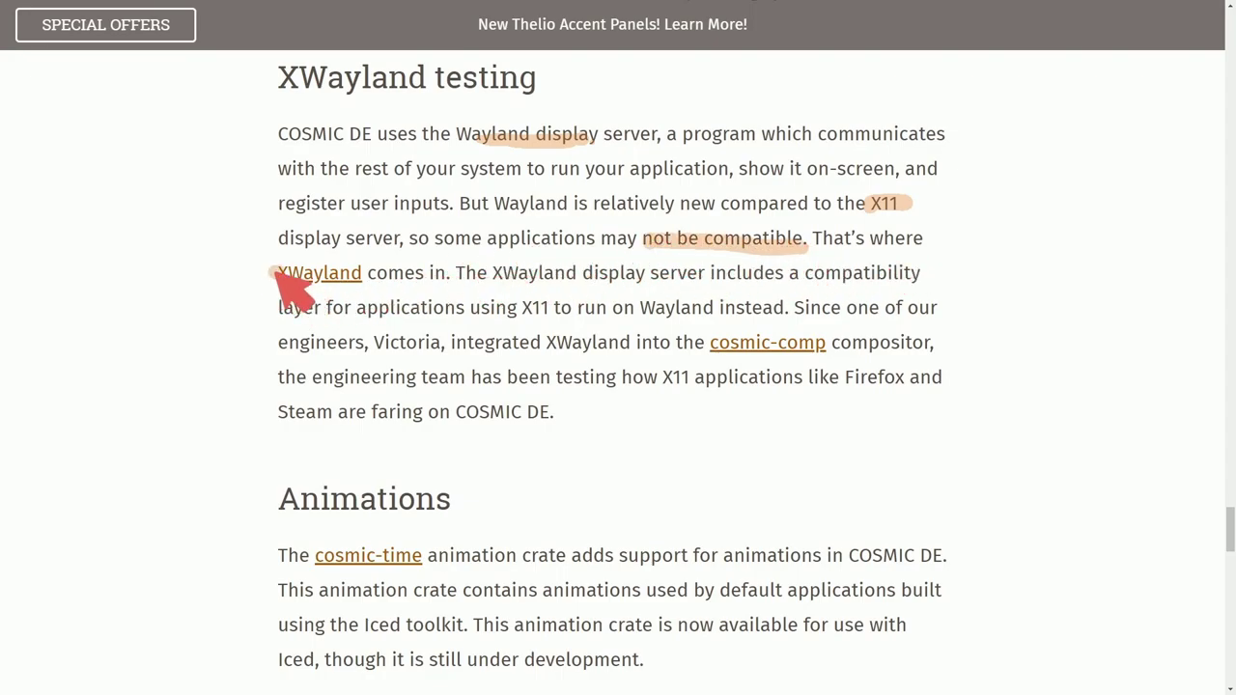
left_click_drag(277, 273, 446, 275)
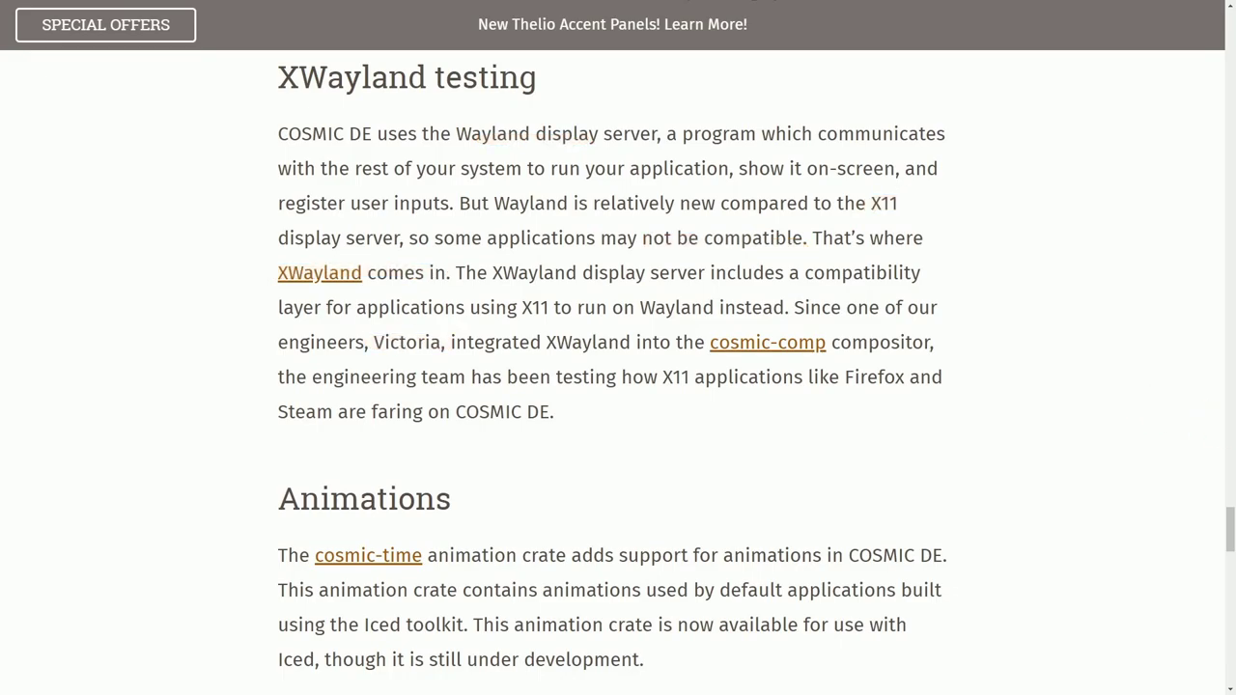
scroll(1085, 419, "down", 5)
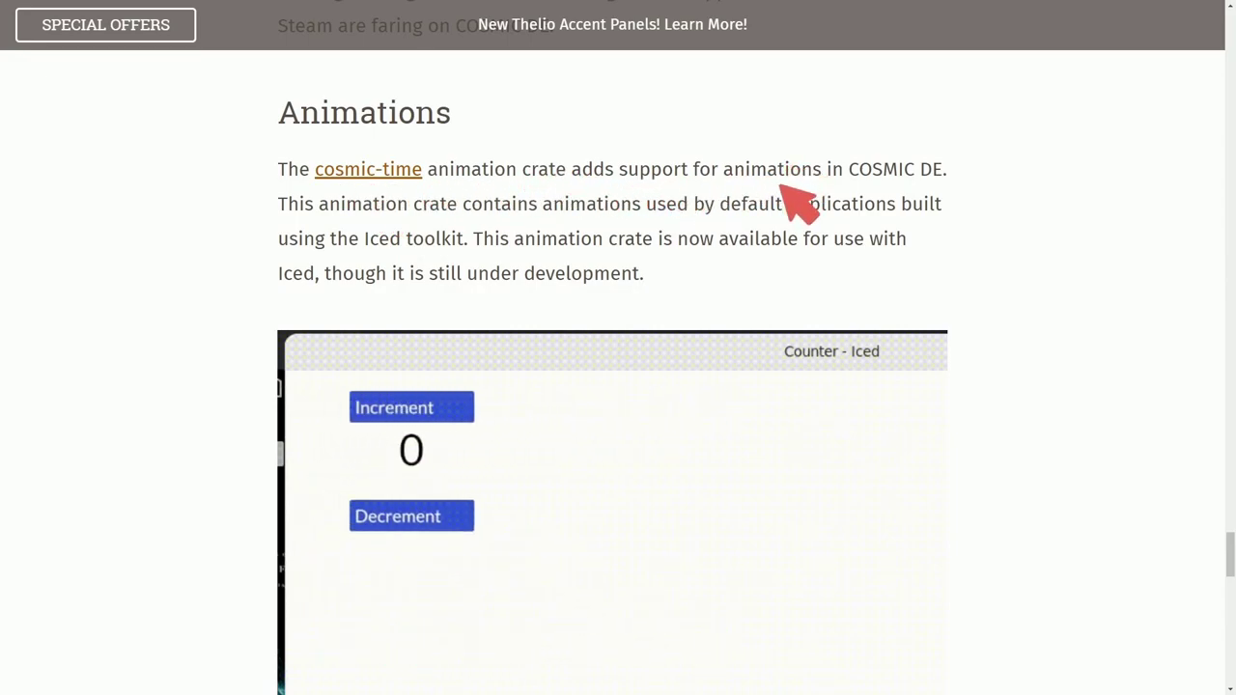
Highlight COSMIC DE and draw two arrows pointing at the Counter demo buttons.
left_click_drag(852, 177, 922, 193)
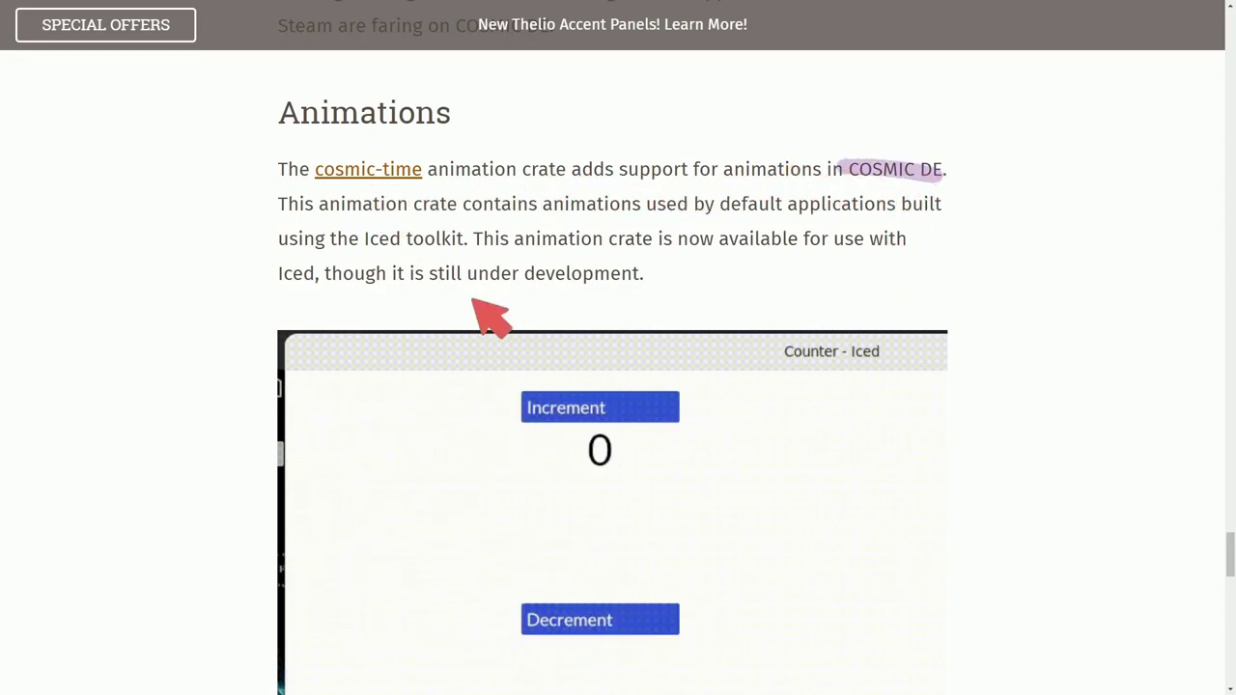
mouse_move(300, 304)
left_mouse_down()
mouse_move(323, 353)
mouse_move(356, 351)
left_mouse_up()
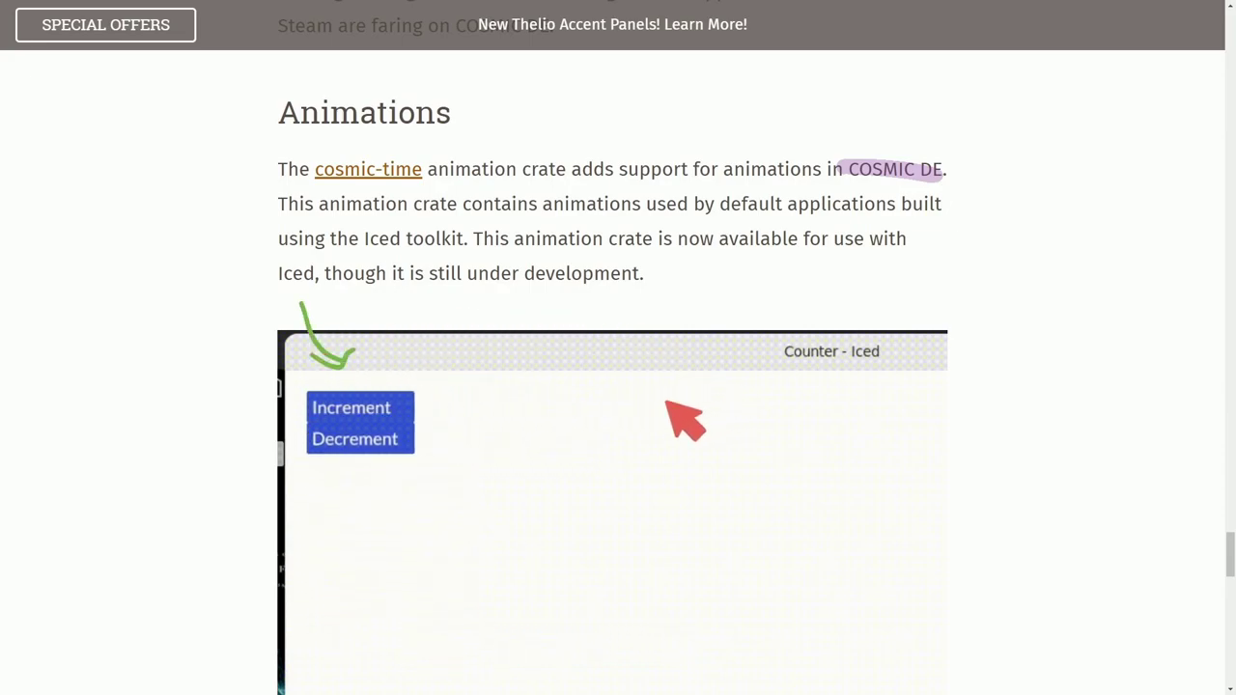
left_click_drag(704, 394, 678, 425)
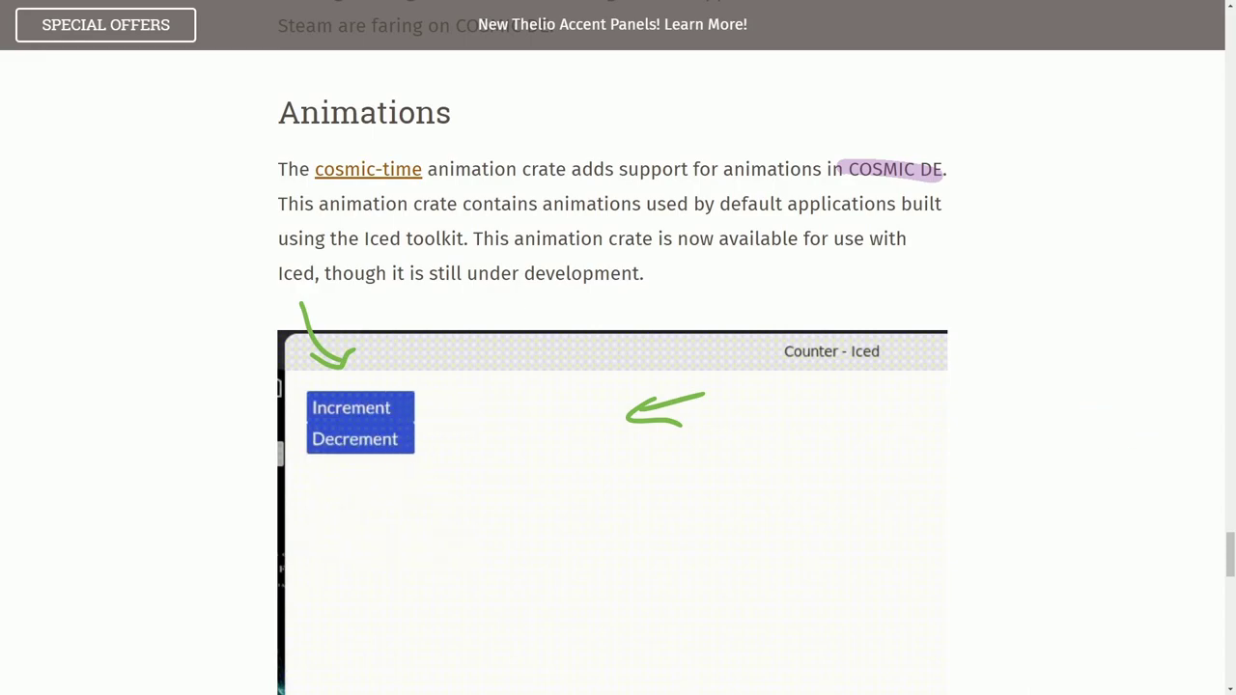
Under CONTRIBUTIONS, highlight System76, projects helping us build it and the Iced heading in orange.
scroll(617, 387, "down", 6)
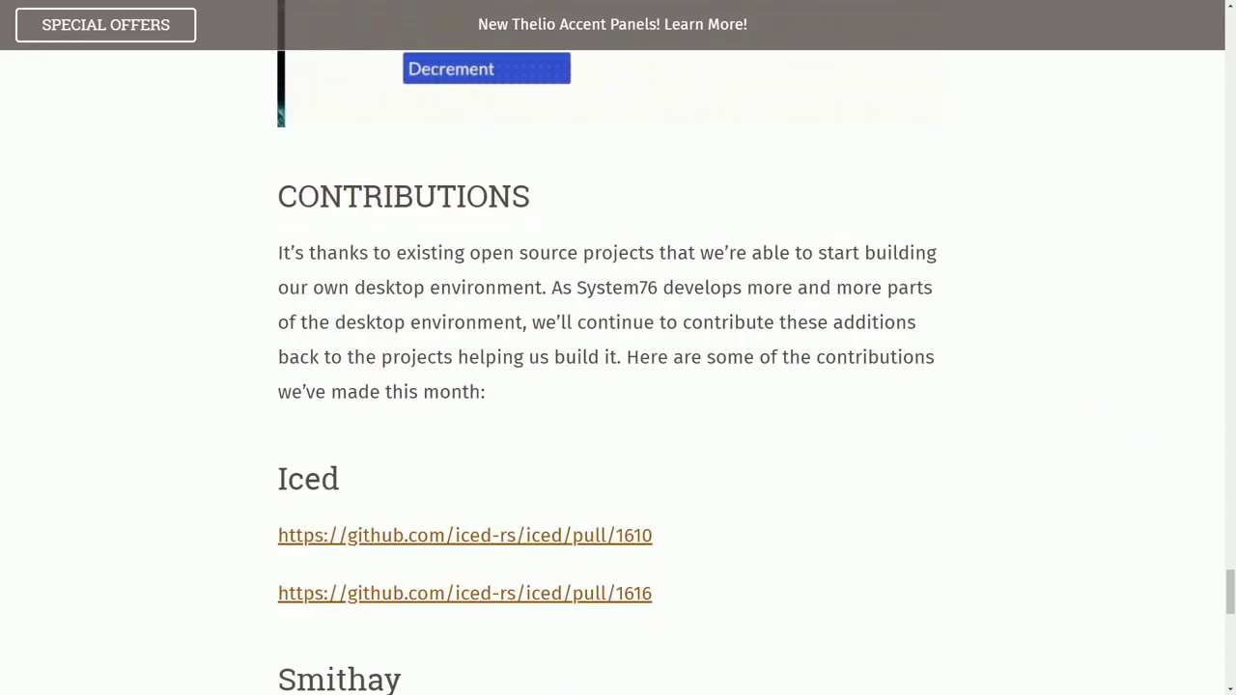
mouse_move(575, 288)
left_mouse_down()
mouse_move(659, 287)
mouse_move(774, 323)
left_mouse_up()
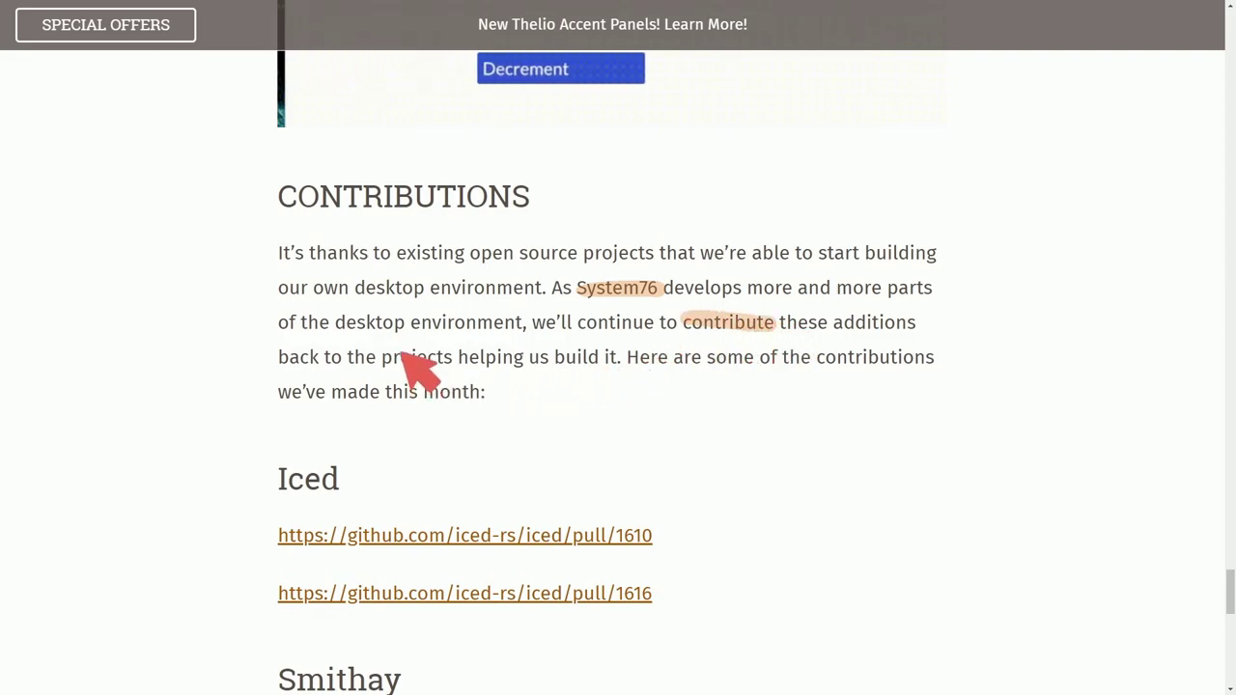
left_click_drag(383, 357, 624, 353)
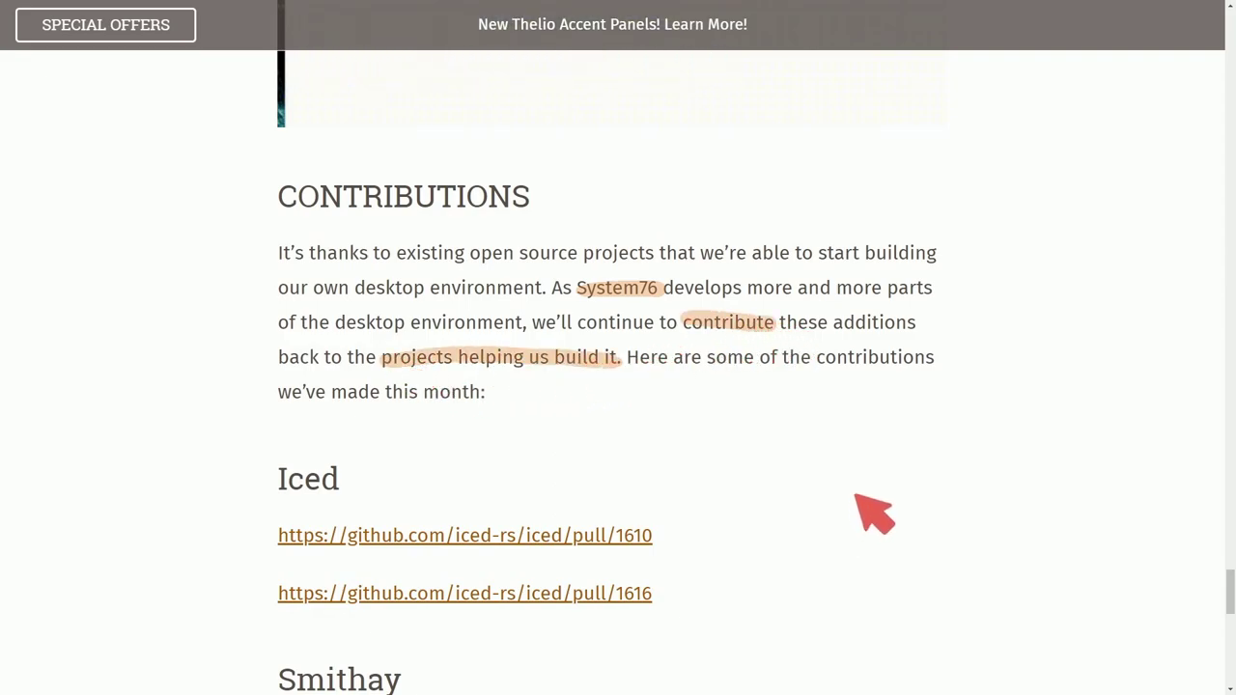
left_click_drag(279, 465, 346, 476)
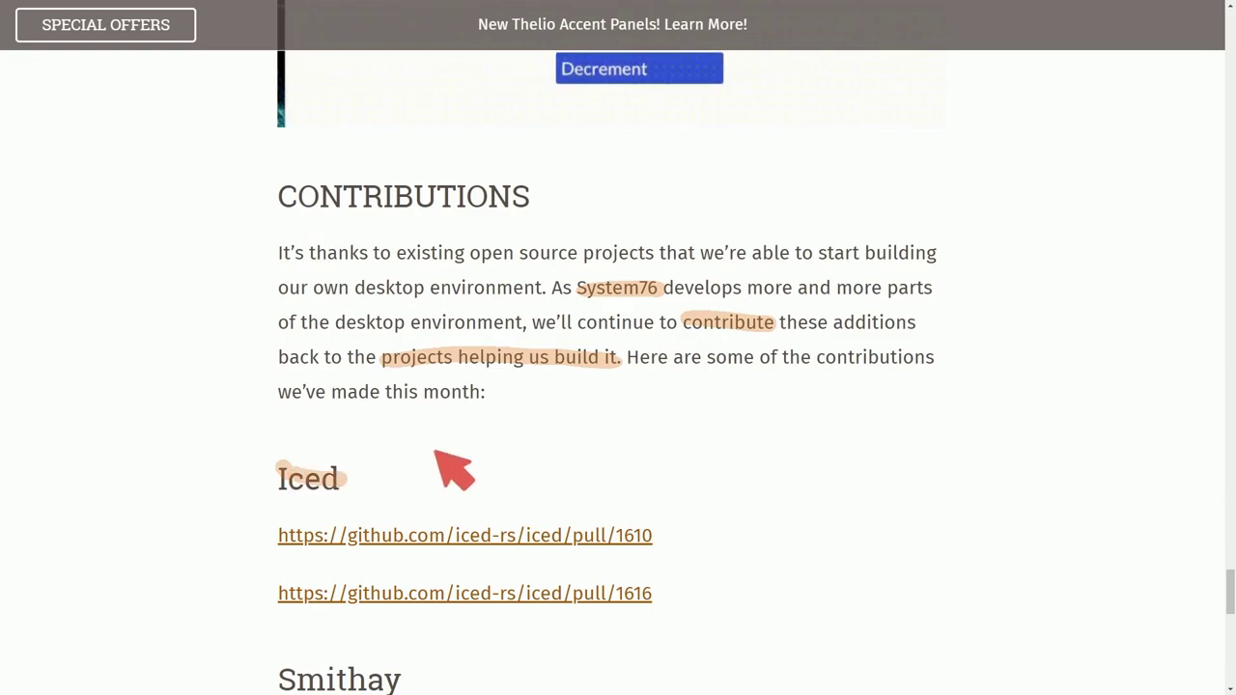